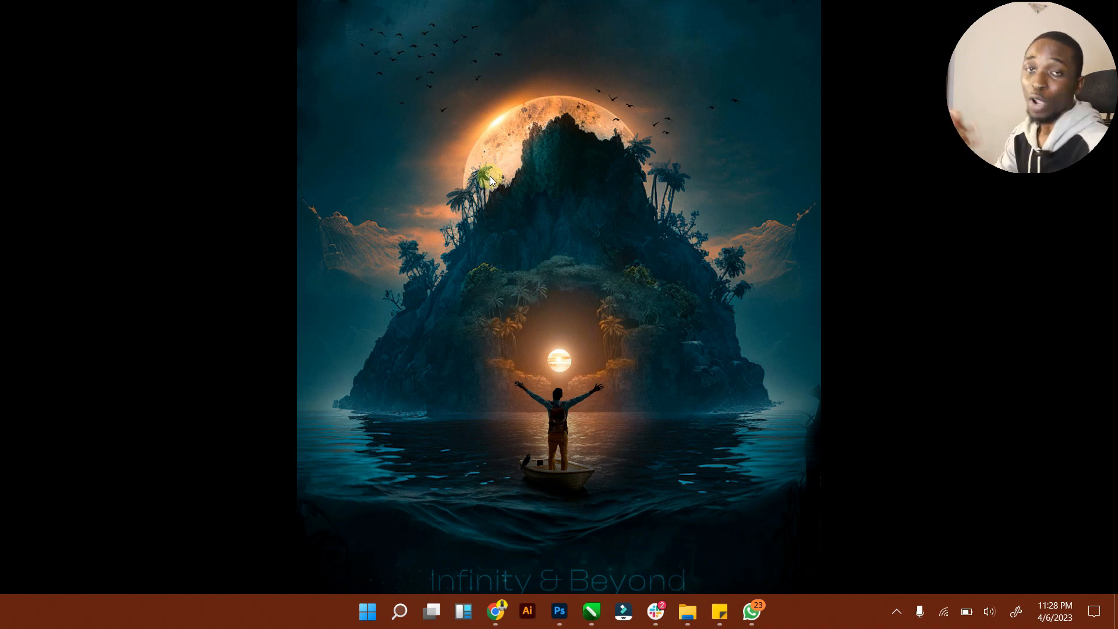
pyautogui.rightClick(548, 313)
pyautogui.click(480, 355)
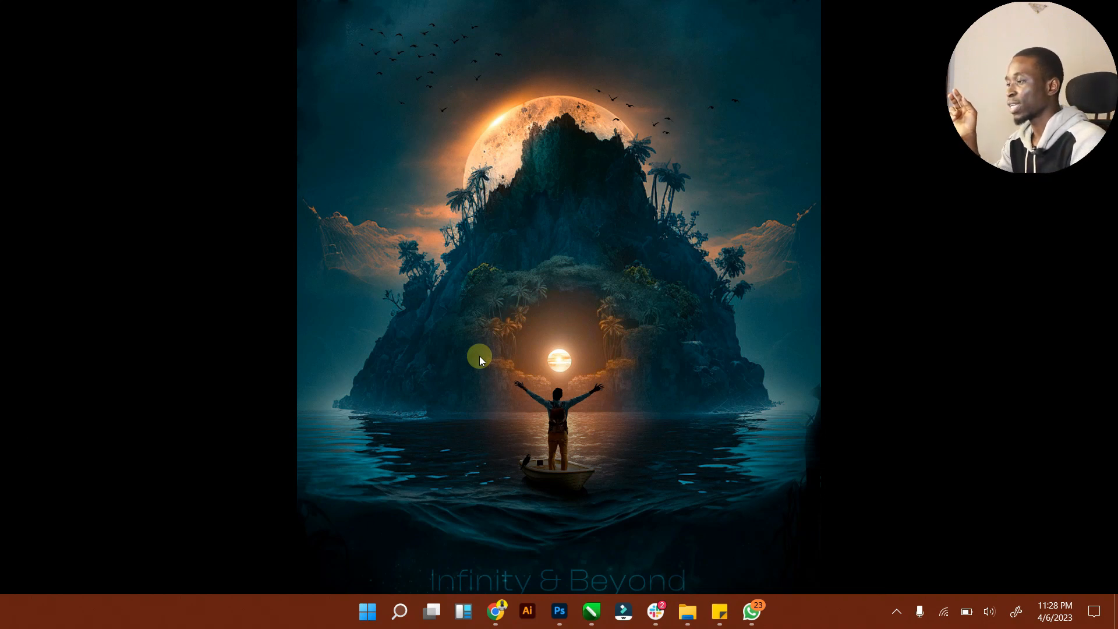
pyautogui.press('super+r')
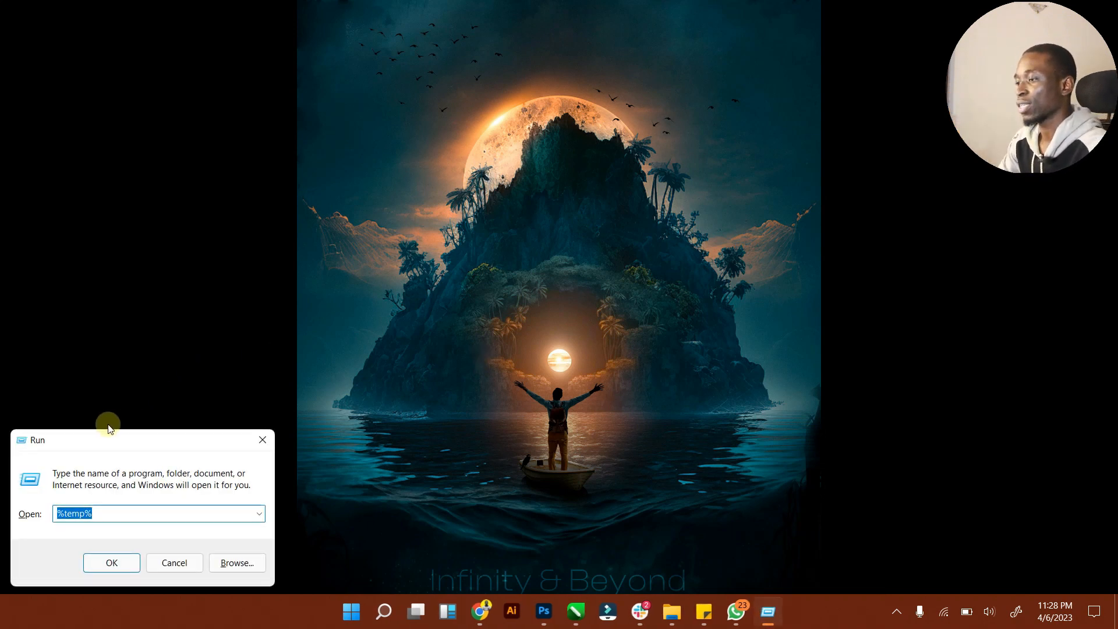
pyautogui.moveTo(88, 434); pyautogui.dragTo(374, 303)
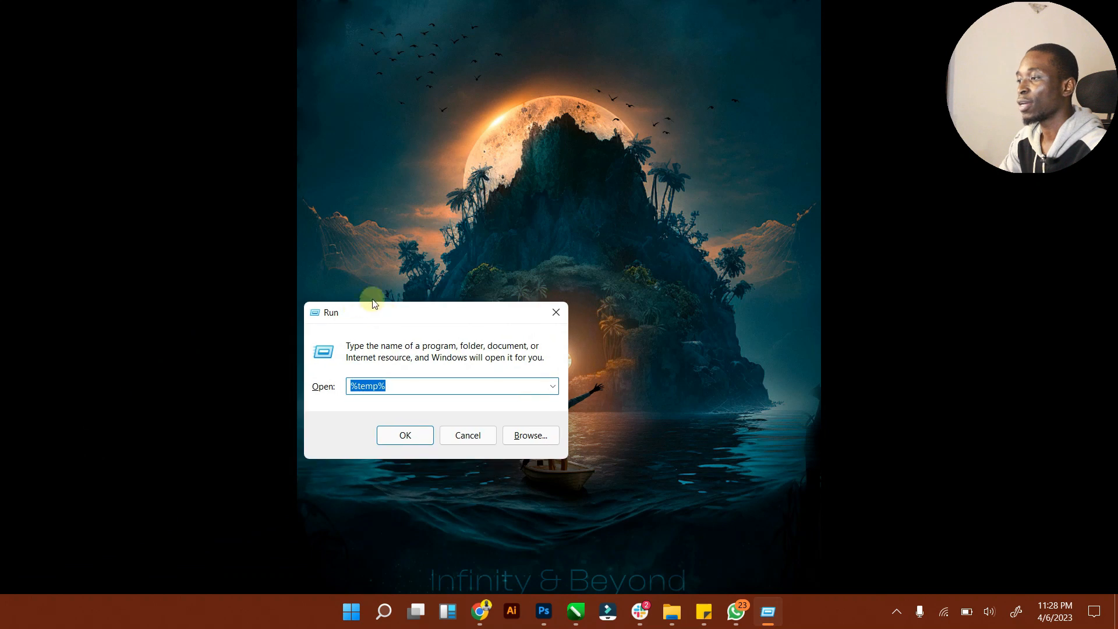
pyautogui.click(556, 312)
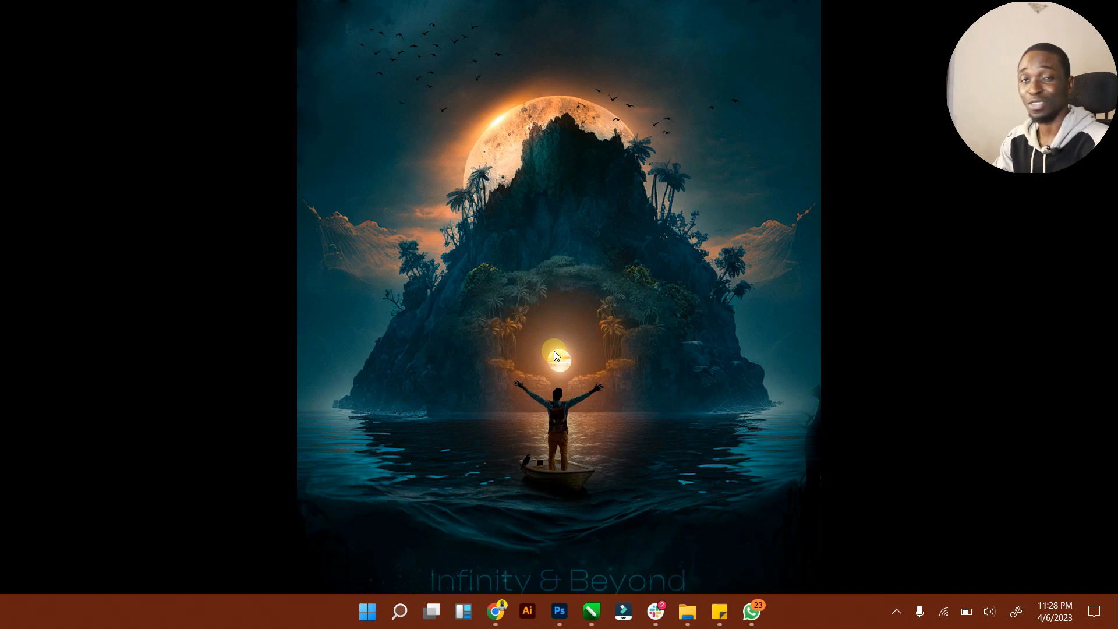
# Find the Run dialog through system search and use it to open the Windows temporary files folder with the command temp.
pyautogui.press('super')
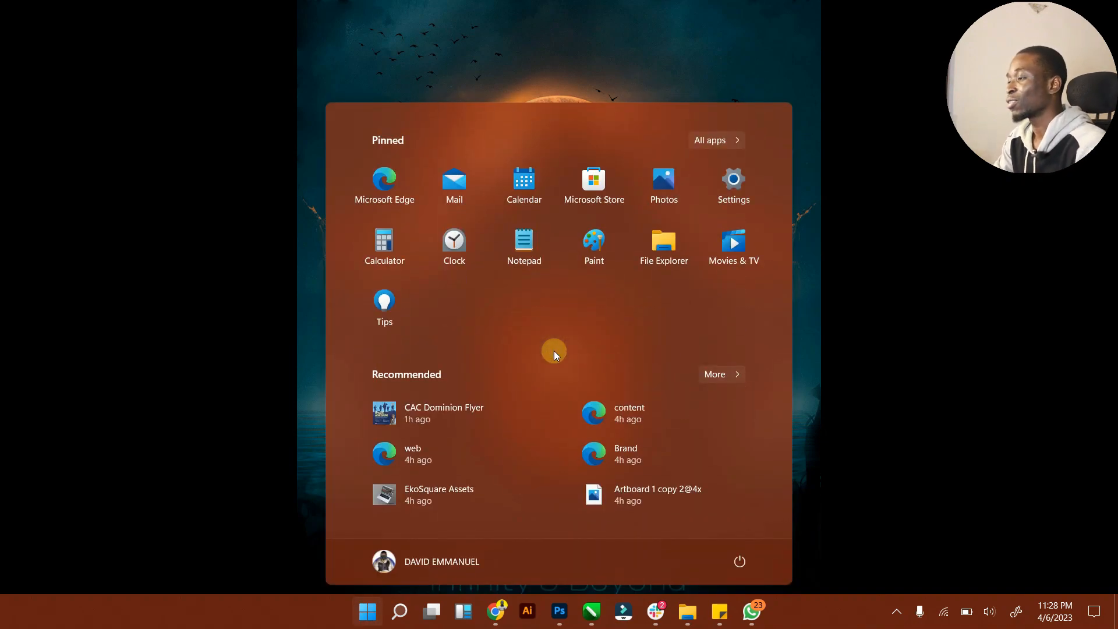
pyautogui.write('run')
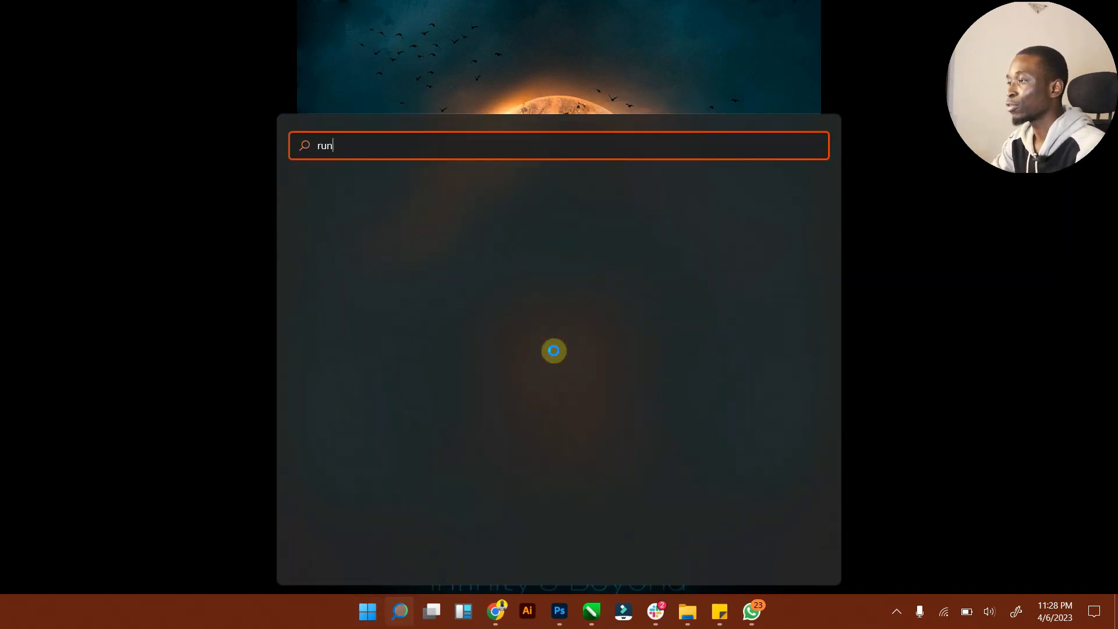
pyautogui.press('Return')
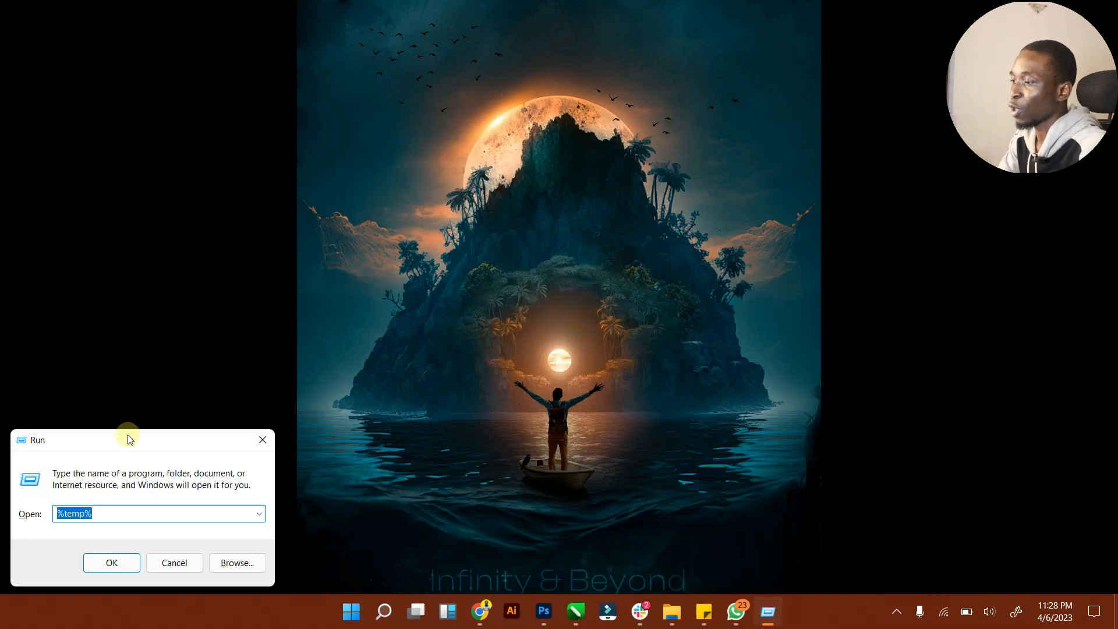
pyautogui.moveTo(130, 441); pyautogui.dragTo(404, 354)
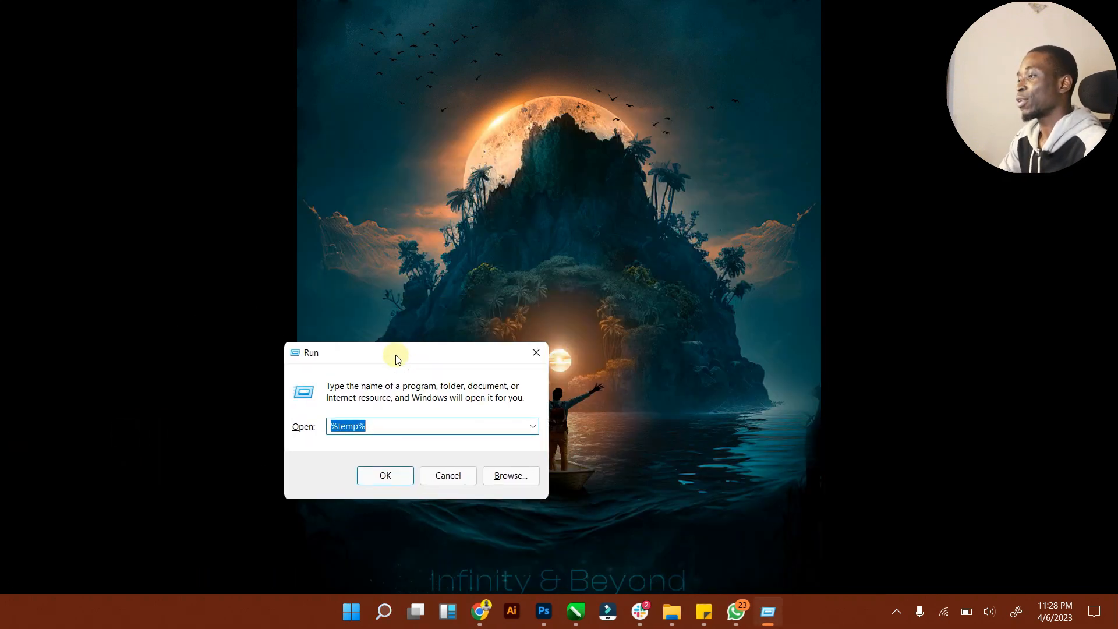
pyautogui.click(373, 427)
pyautogui.moveTo(373, 426); pyautogui.dragTo(301, 428)
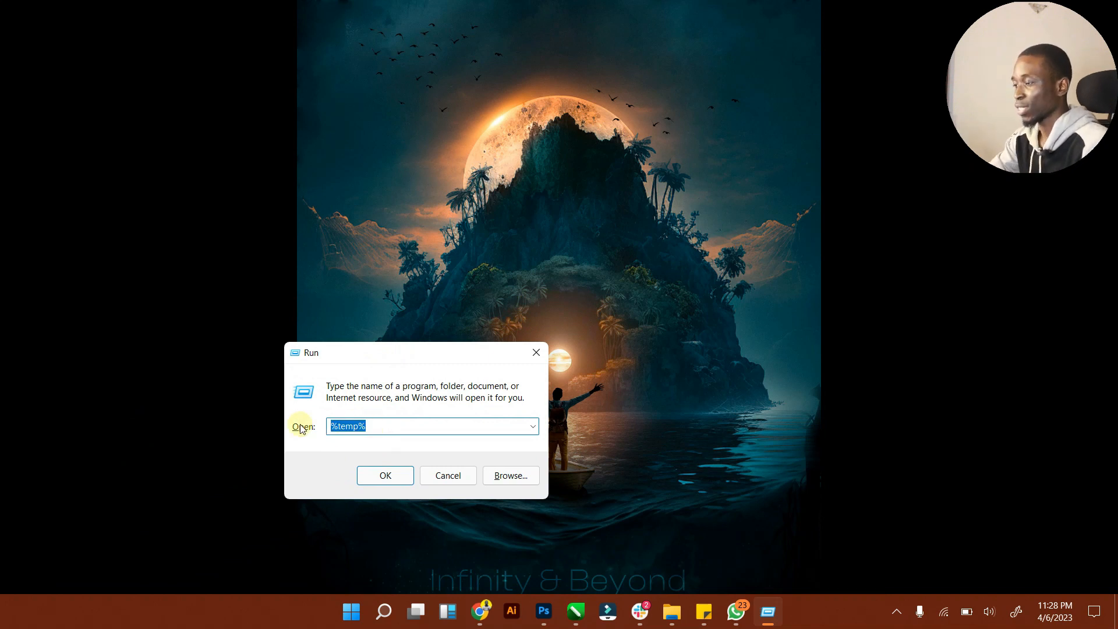
pyautogui.write('tem')
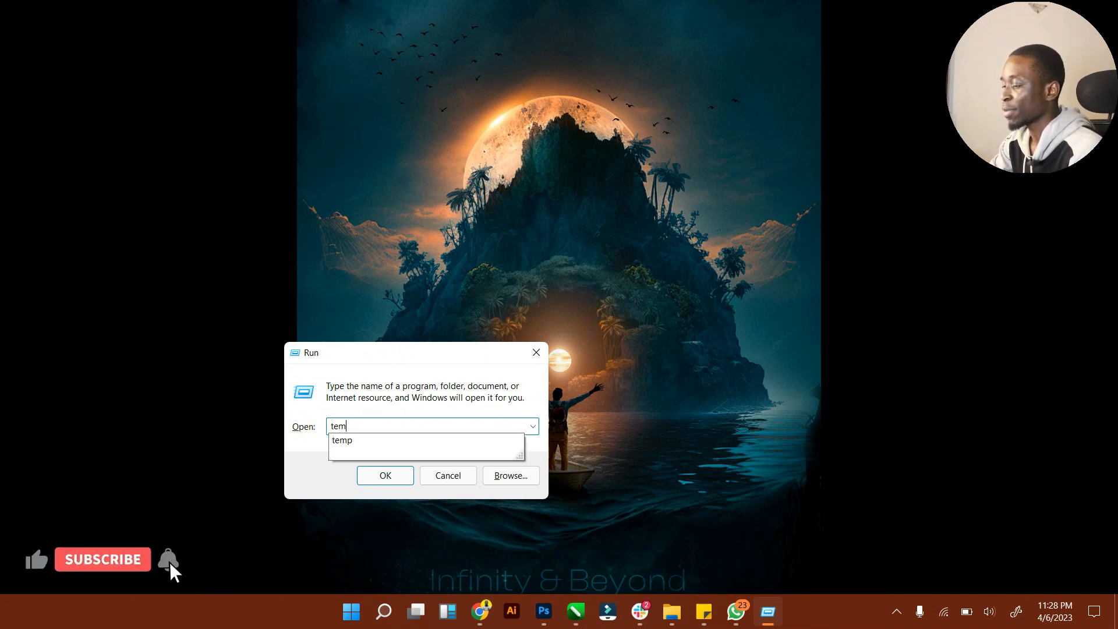
pyautogui.write('p')
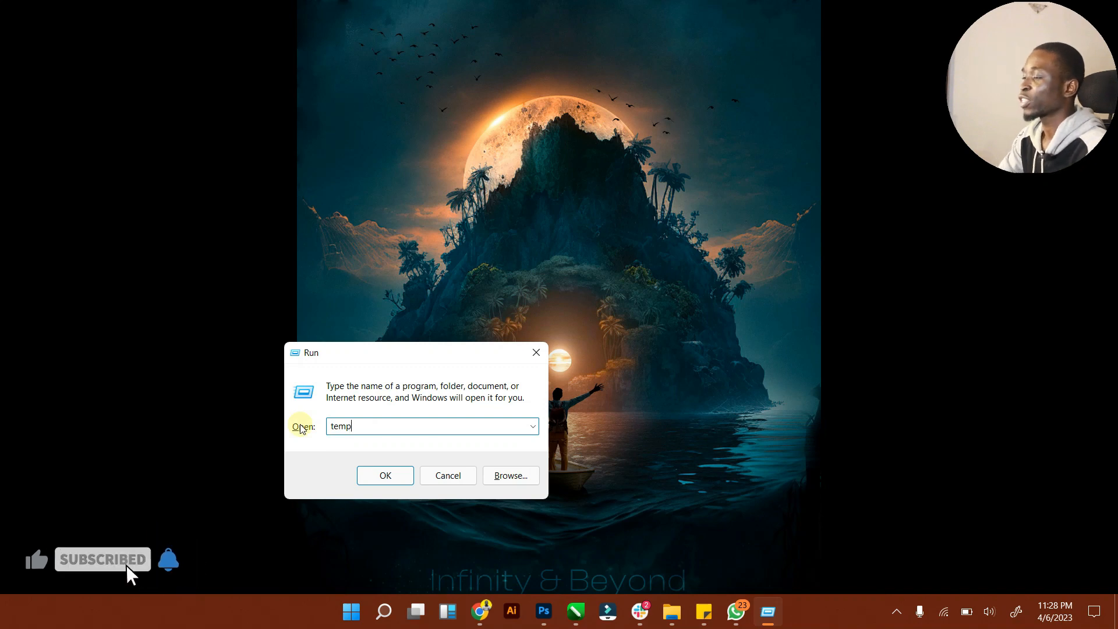
pyautogui.press('Return')
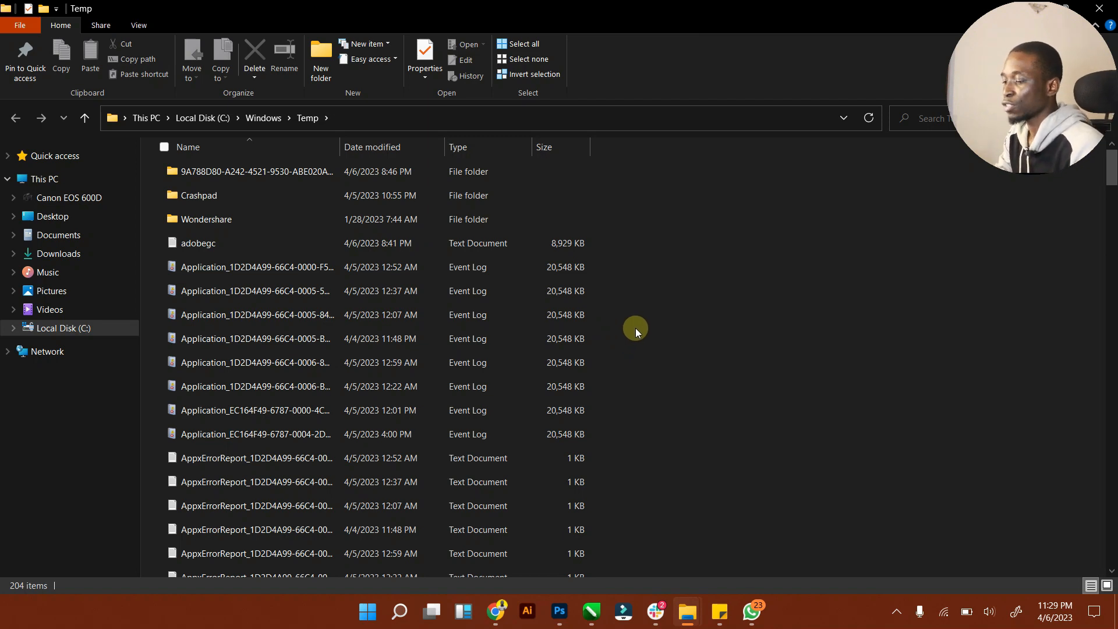
# Permanently delete everything in the Windows Temp folder, skipping all files that are in use, and close the folder window.
pyautogui.hotkey('ctrl', 'a')
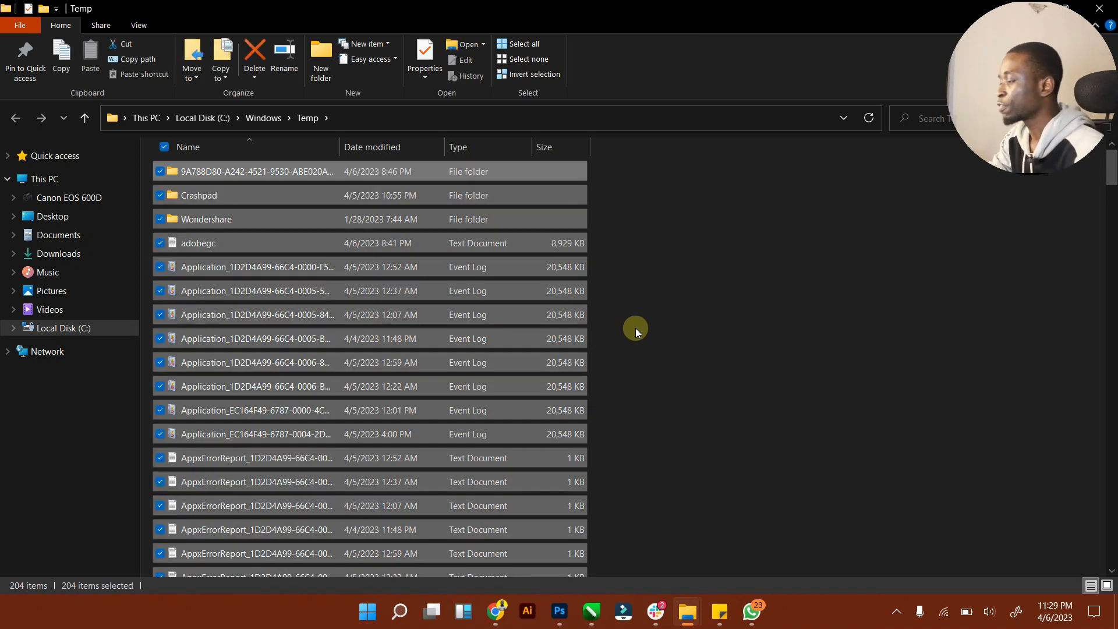
pyautogui.hotkey('shift', 'Delete')
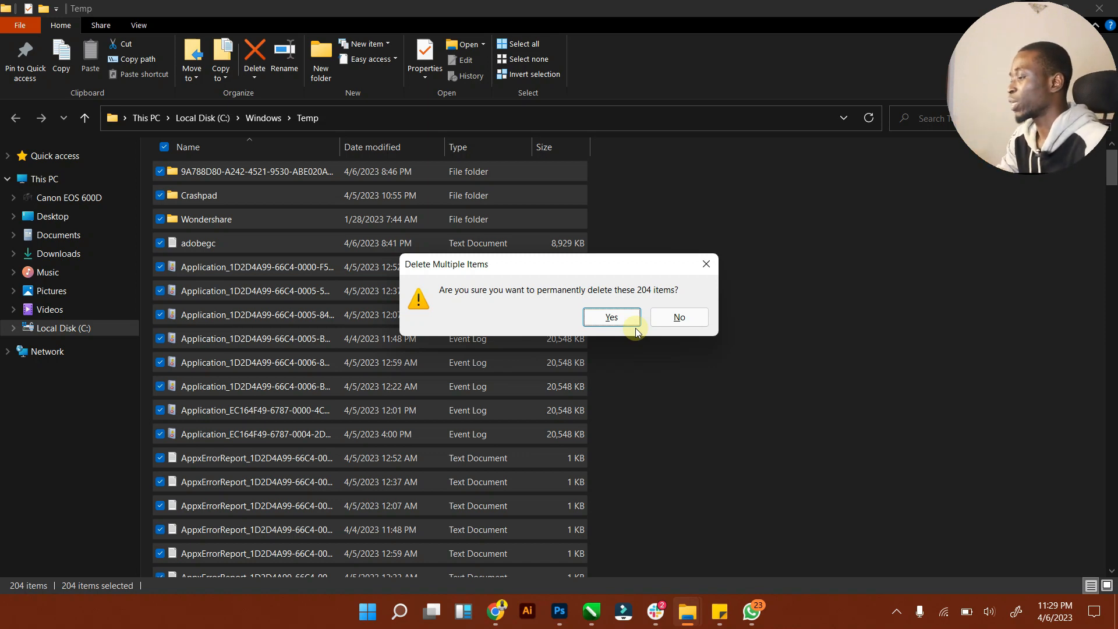
pyautogui.click(634, 326)
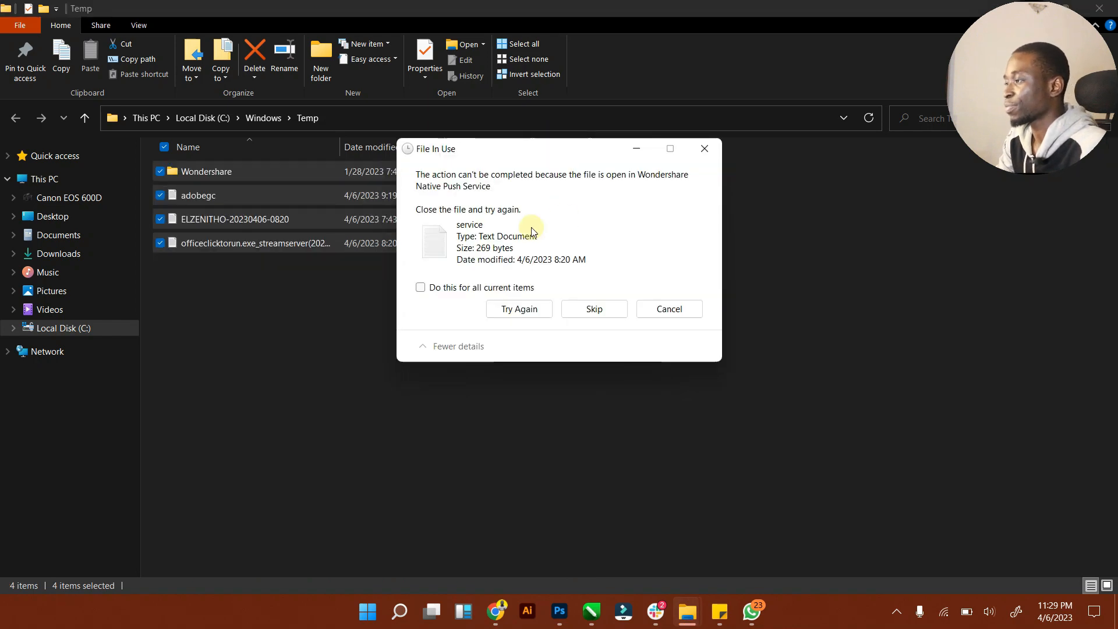
pyautogui.click(491, 288)
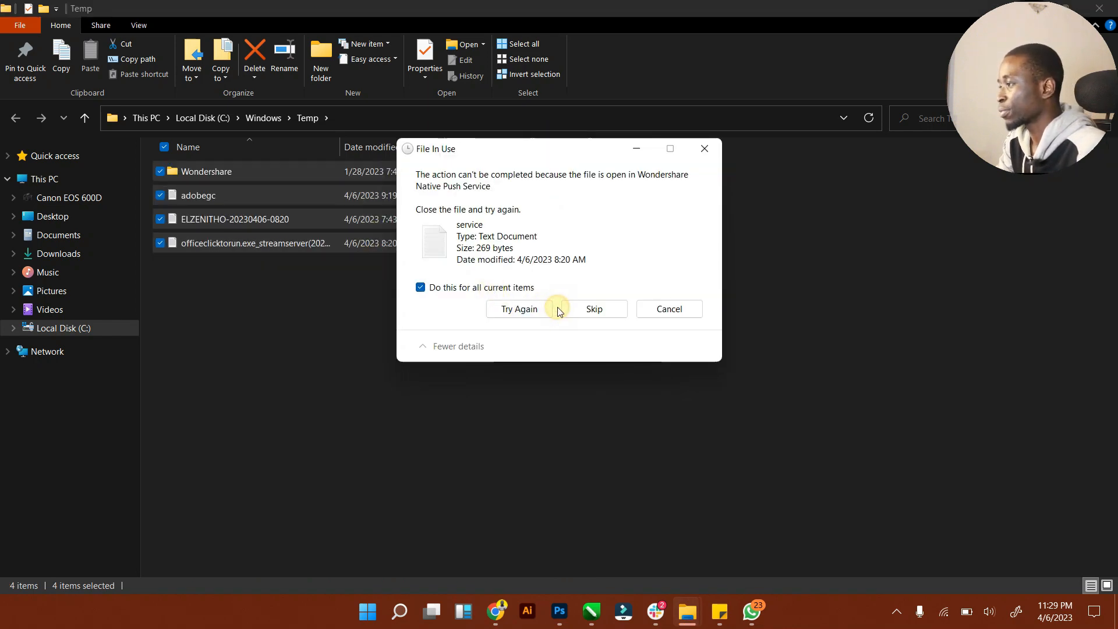
pyautogui.click(576, 311)
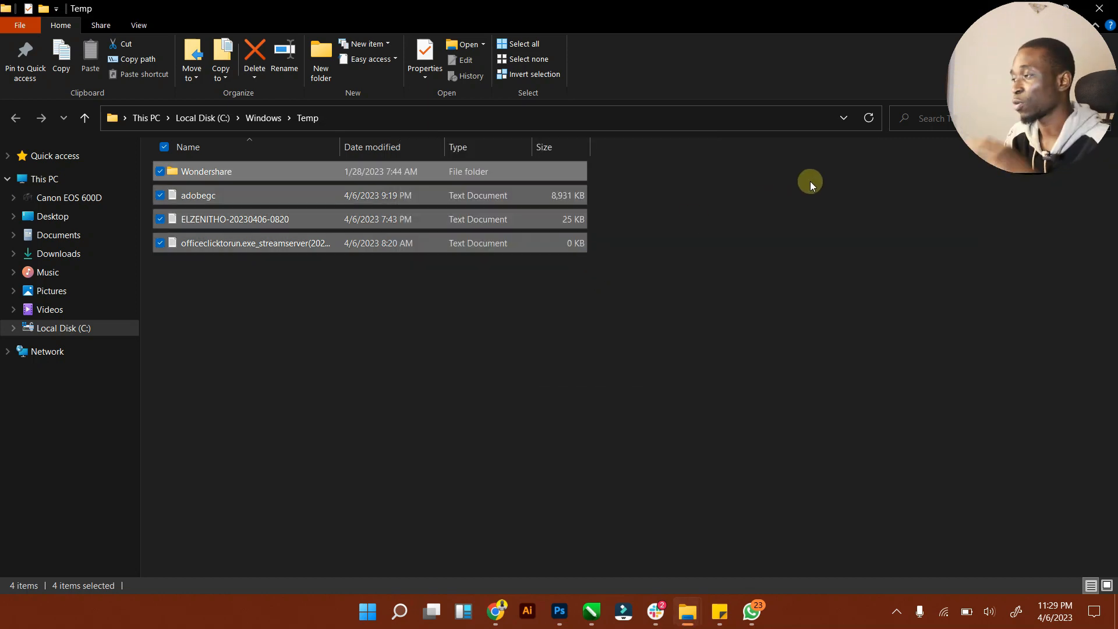
pyautogui.click(1106, 5)
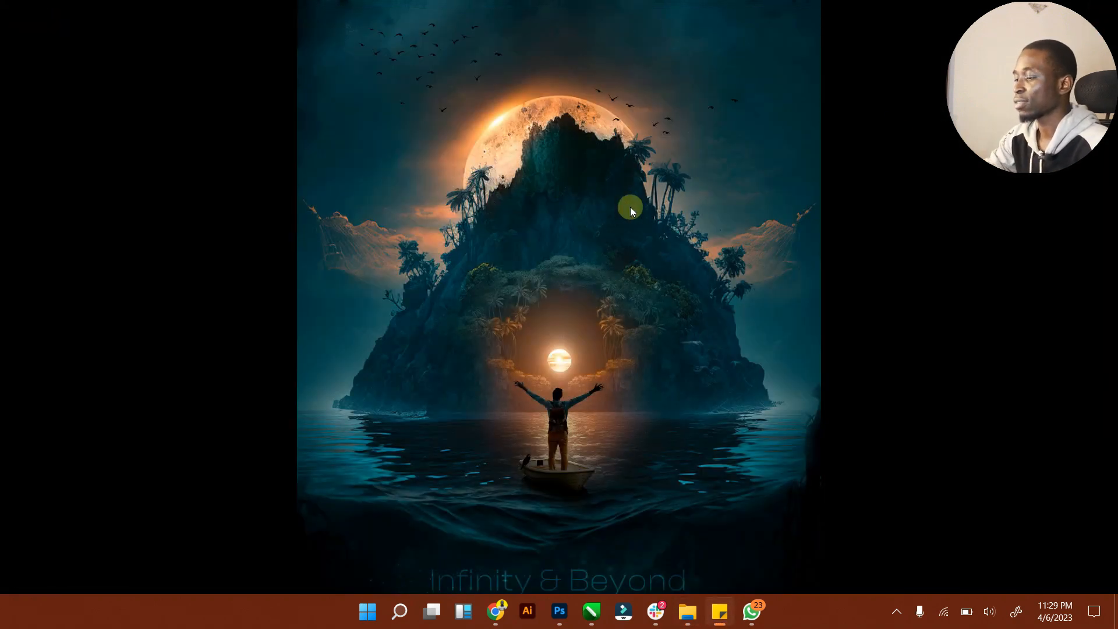
# Open the user profile's temporary files folder by running the command %temp%.
pyautogui.press('super+r')
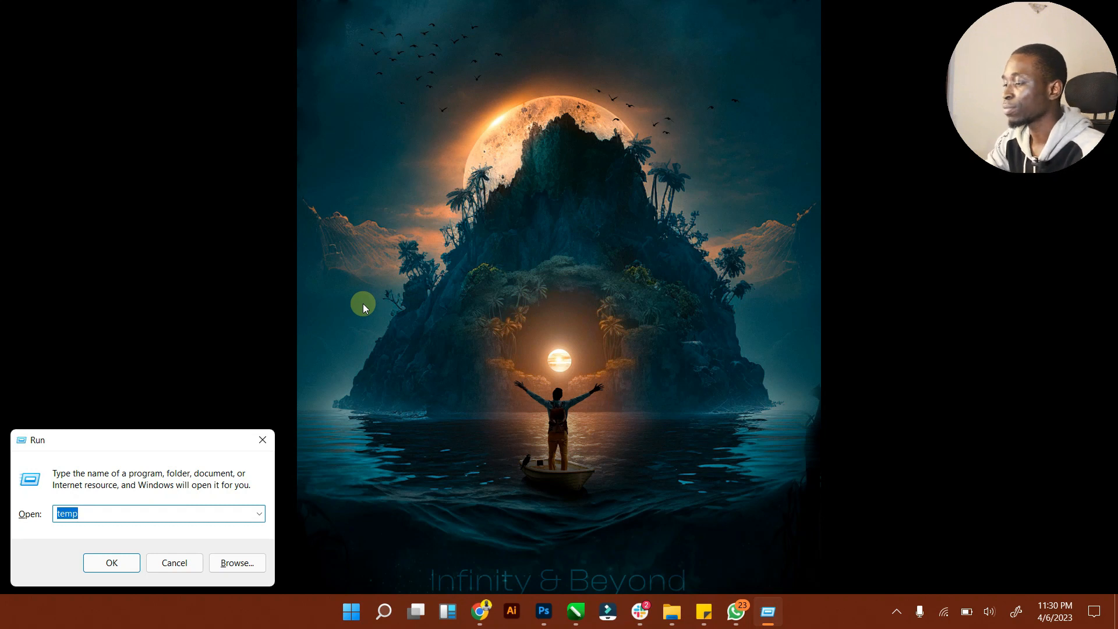
pyautogui.write('%temp')
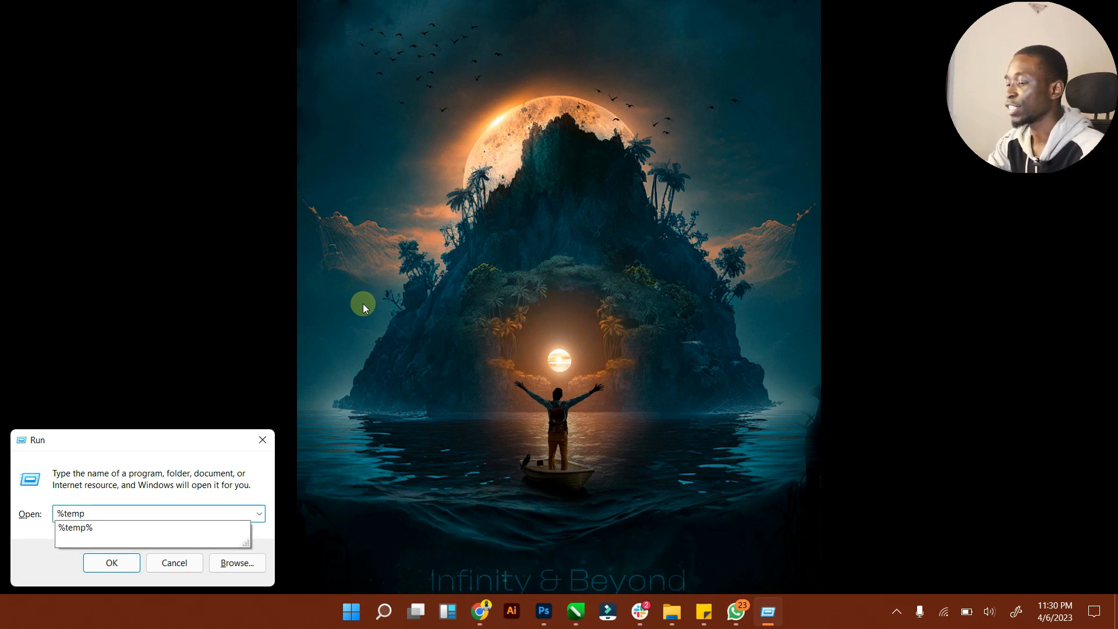
pyautogui.write('%')
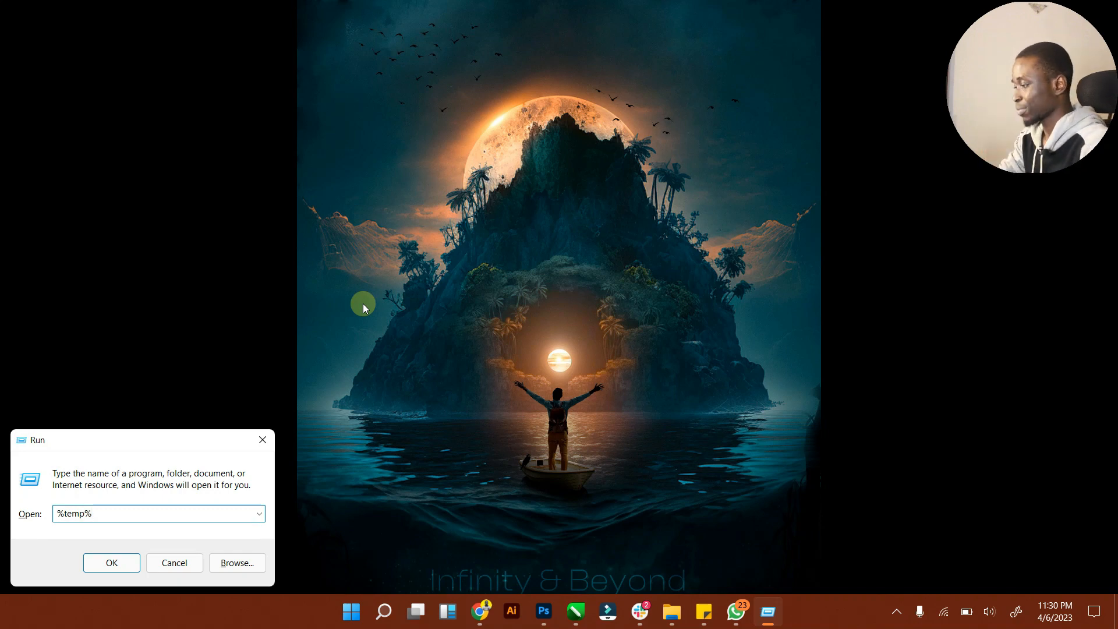
pyautogui.press('Return')
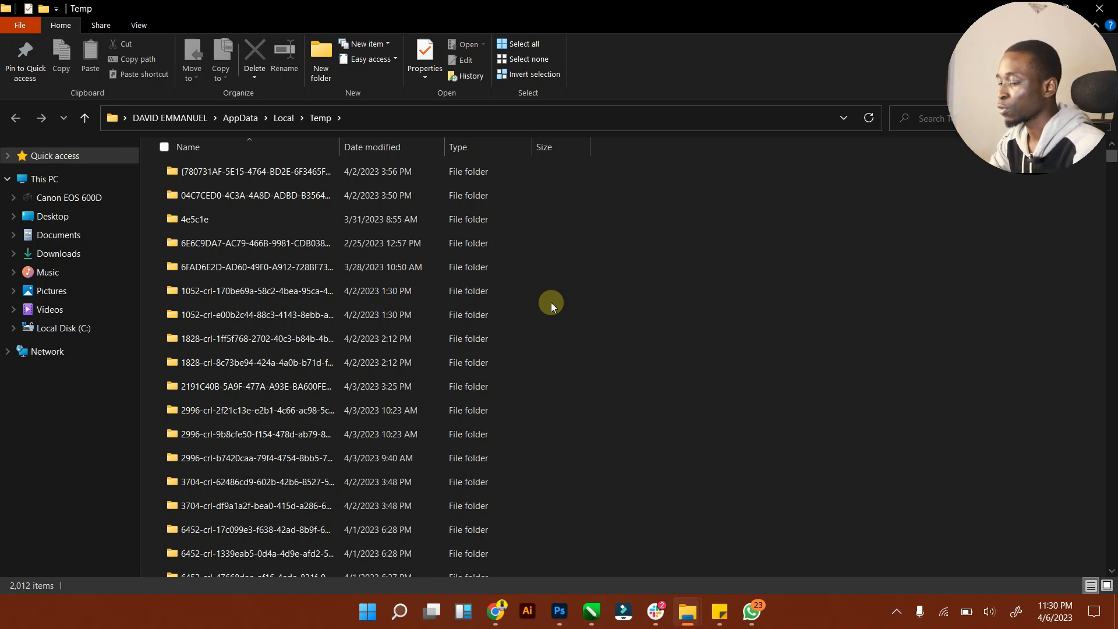
# Permanently delete everything in the user's AppData Local Temp folder, skipping all files in use, and get the folder window out of the way.
pyautogui.hotkey('ctrl', 'a')
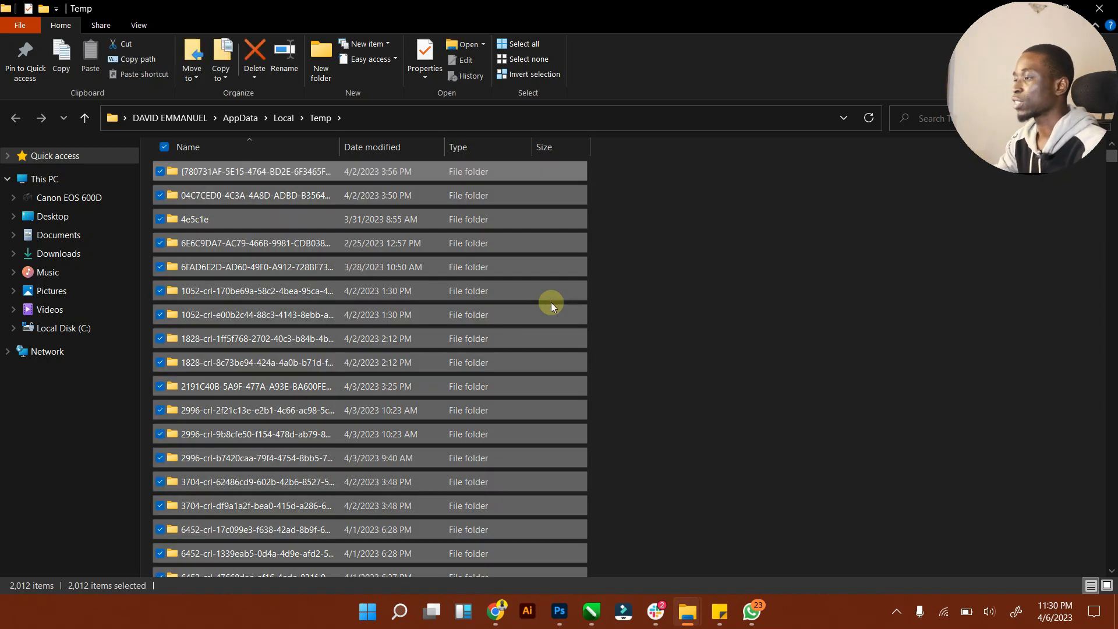
pyautogui.hotkey('shift', 'Delete')
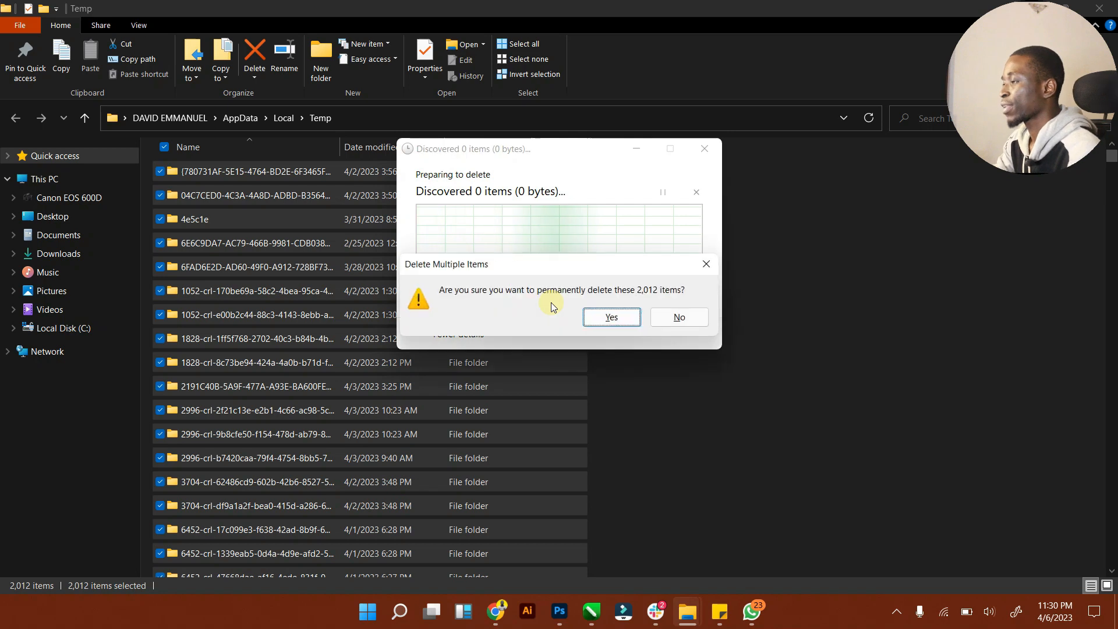
pyautogui.click(610, 316)
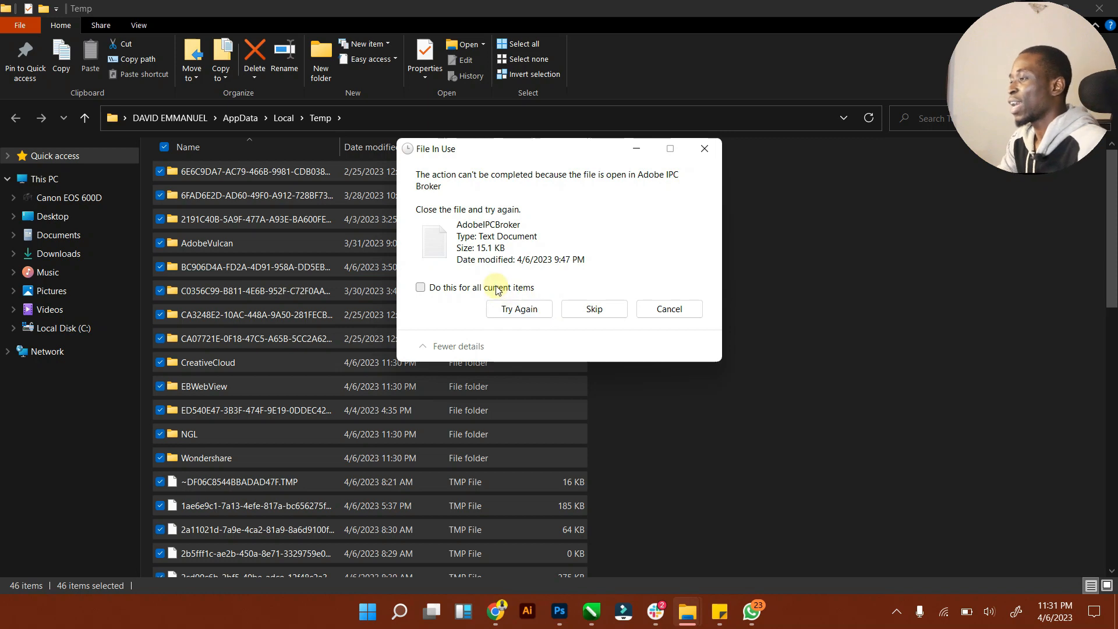
pyautogui.click(459, 288)
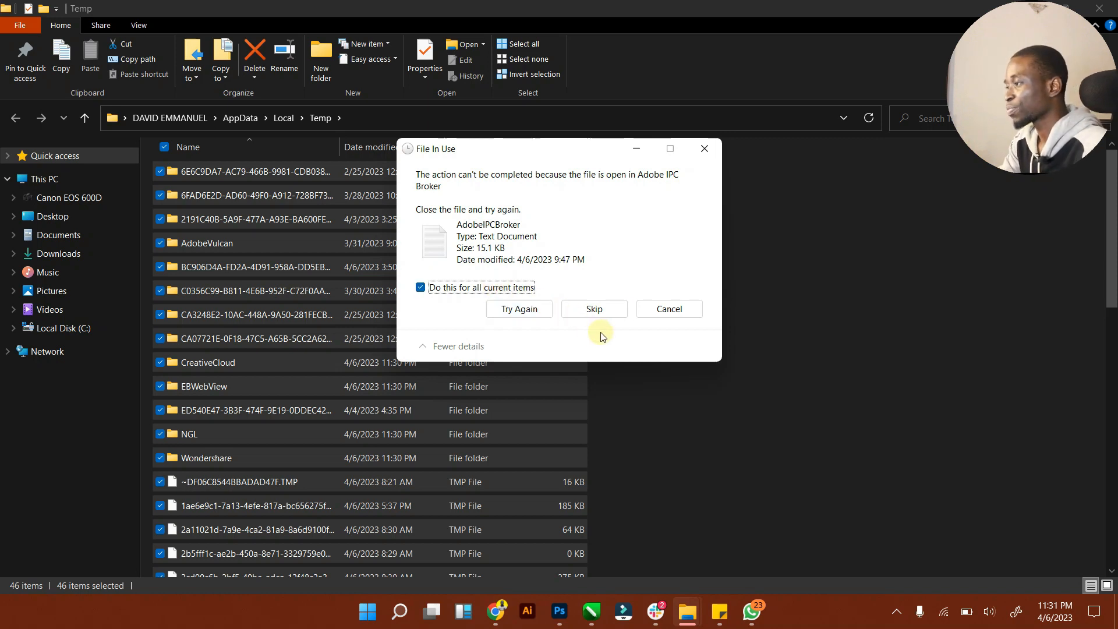
pyautogui.click(594, 310)
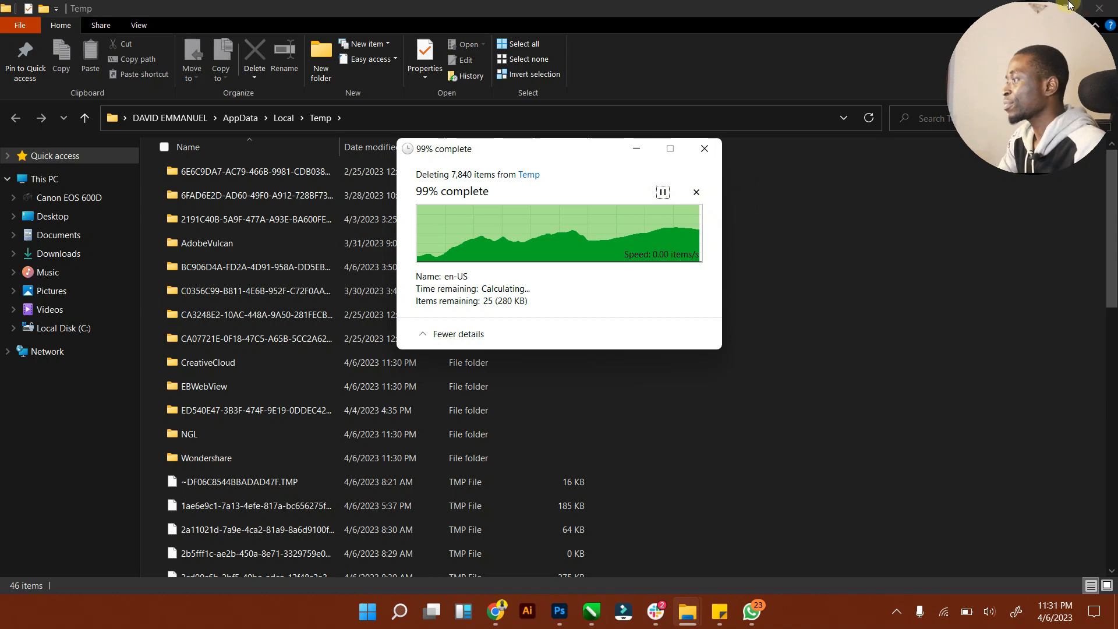
pyautogui.moveTo(1076, 4)
pyautogui.moveTo(753, 11); pyautogui.dragTo(707, 44)
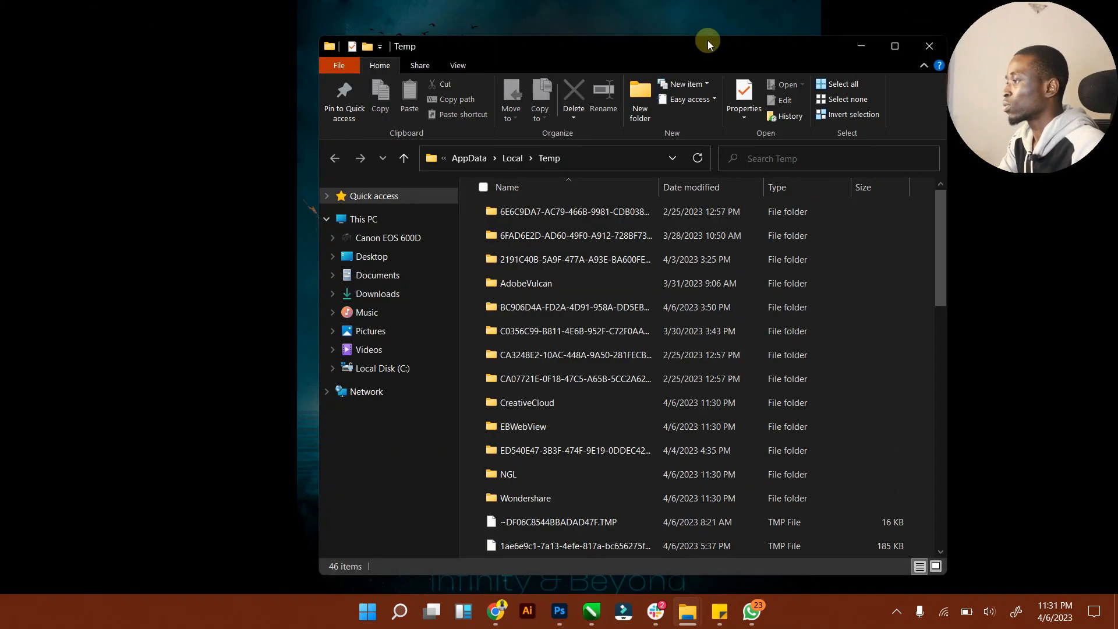
pyautogui.click(845, 45)
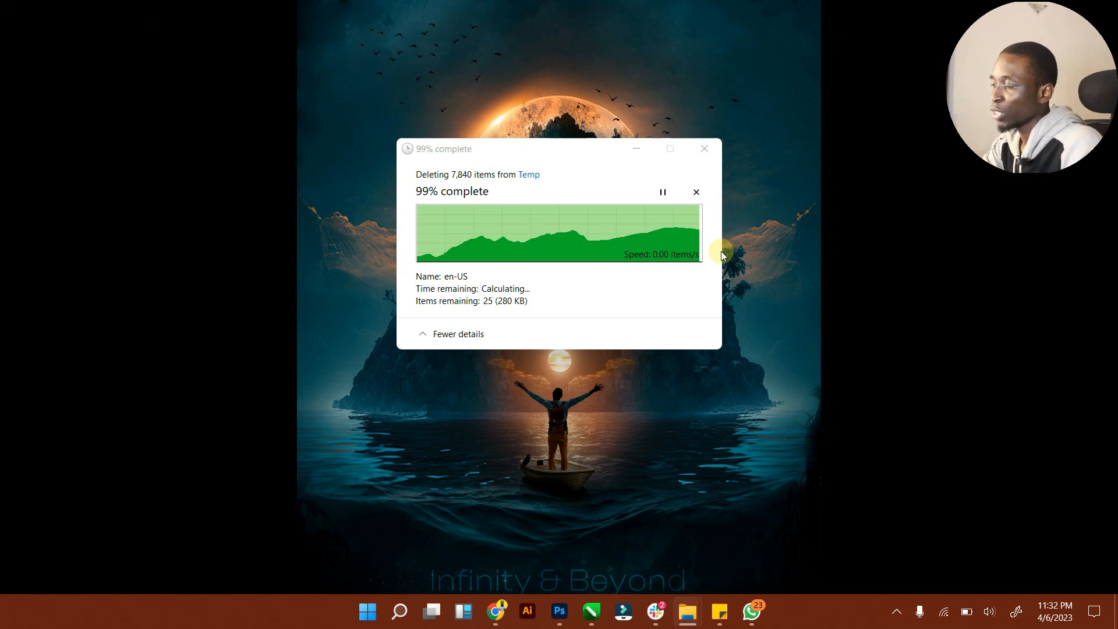
# Open the Windows Prefetch folder by running the command prefetch and grant permanent access to it.
pyautogui.press('super+r')
pyautogui.write('pre')
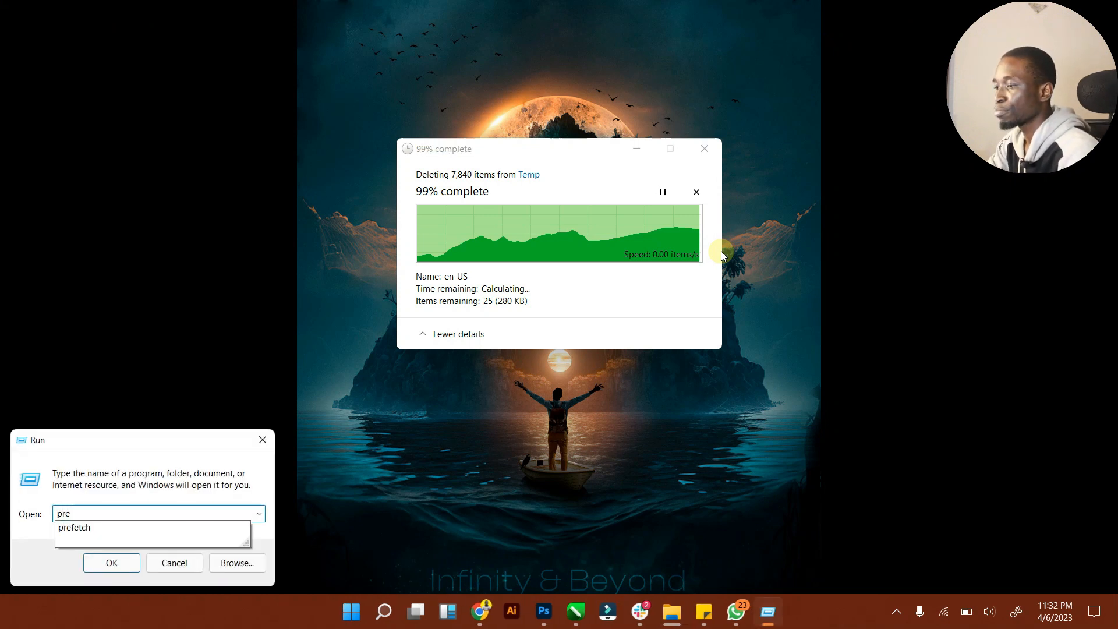
pyautogui.write('fetc')
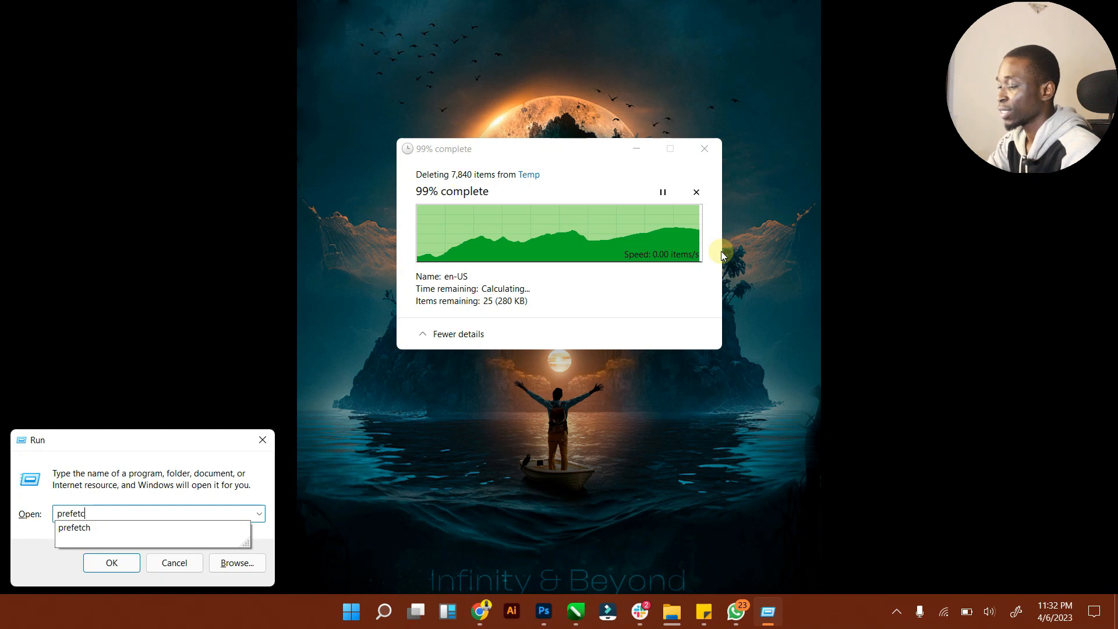
pyautogui.write('h')
pyautogui.press('Return')
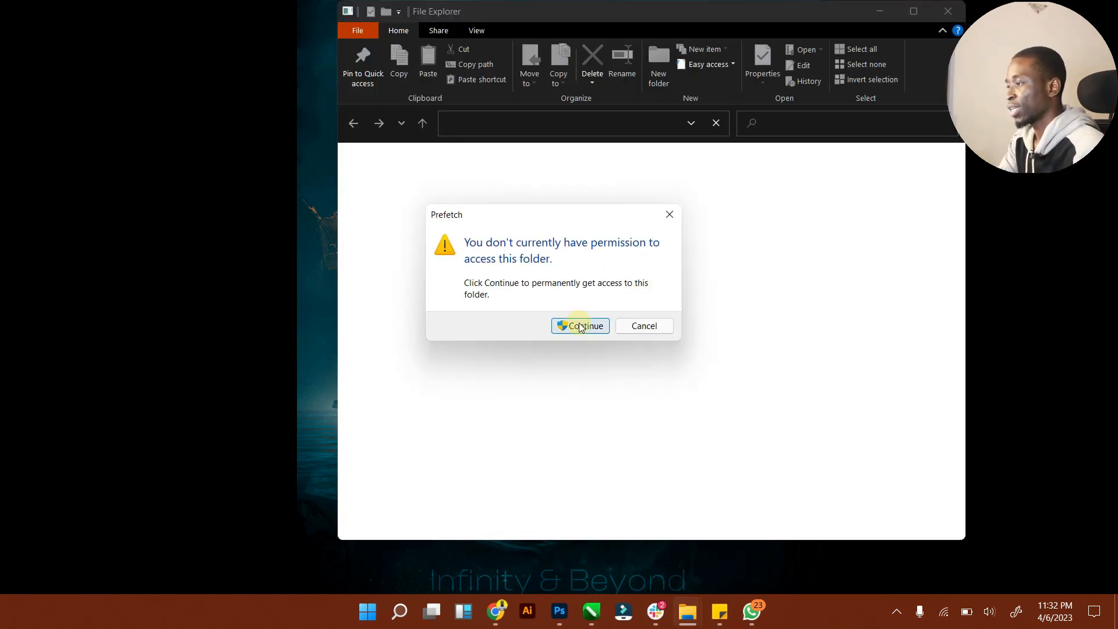
pyautogui.click(579, 325)
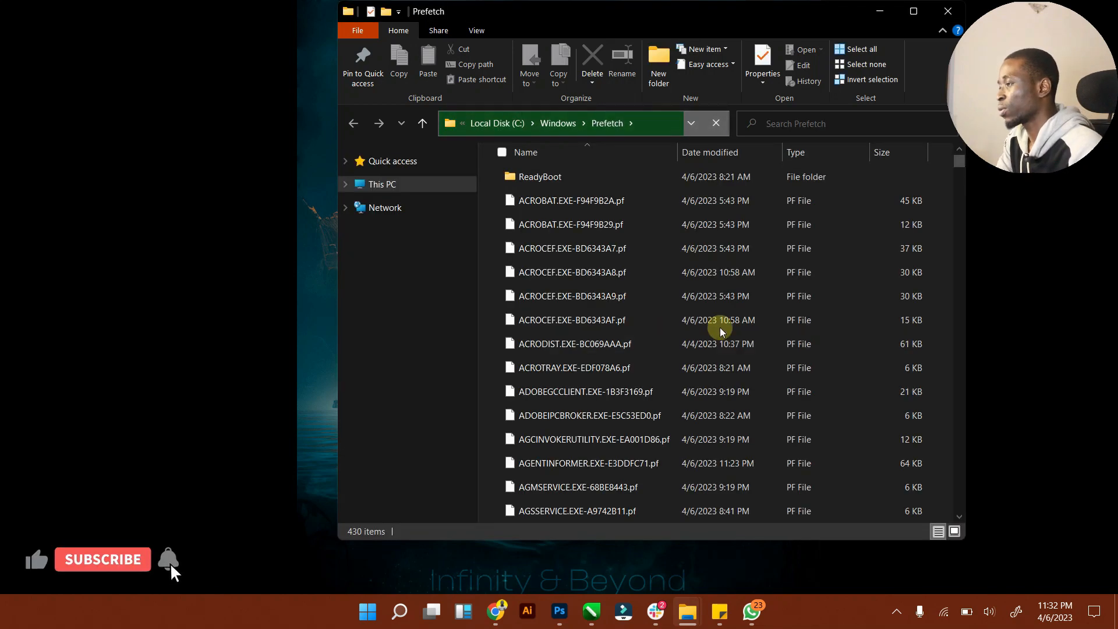
# Permanently delete all items in the Prefetch folder.
pyautogui.click(720, 324)
pyautogui.hotkey('ctrl', 'a')
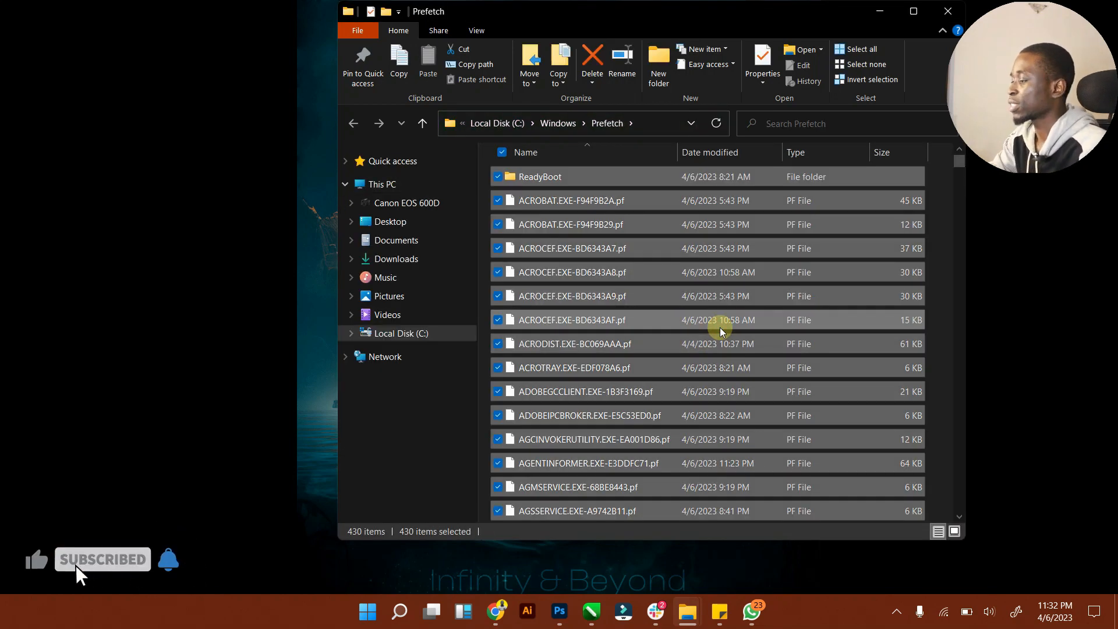
pyautogui.hotkey('shift', 'Delete')
pyautogui.press('Return')
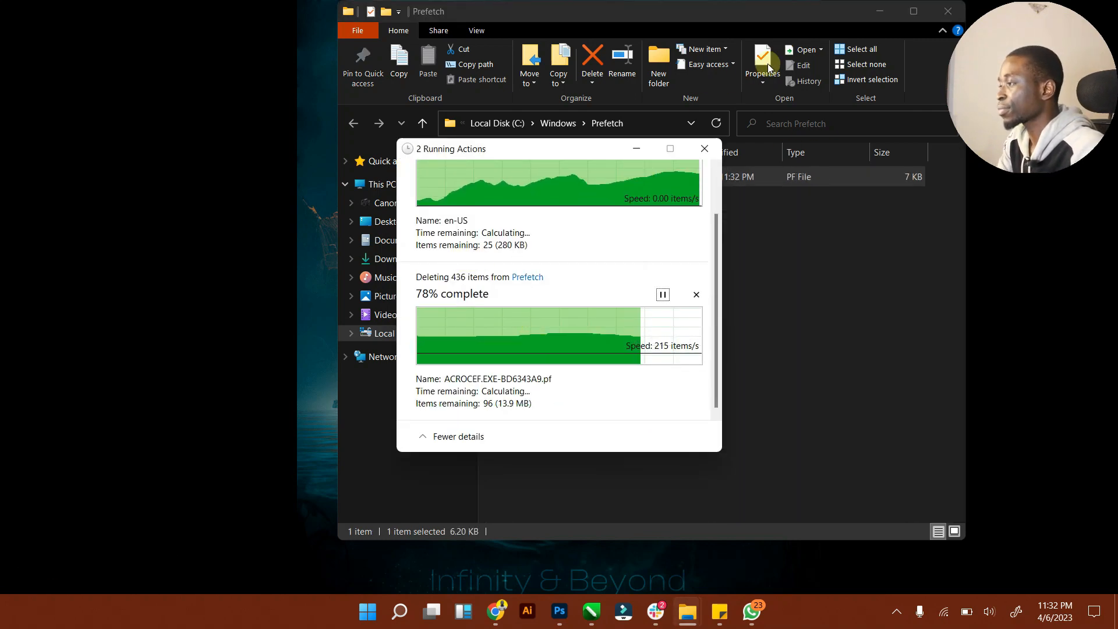
# Close the Prefetch folder window and refresh the desktop several times.
pyautogui.click(961, 11)
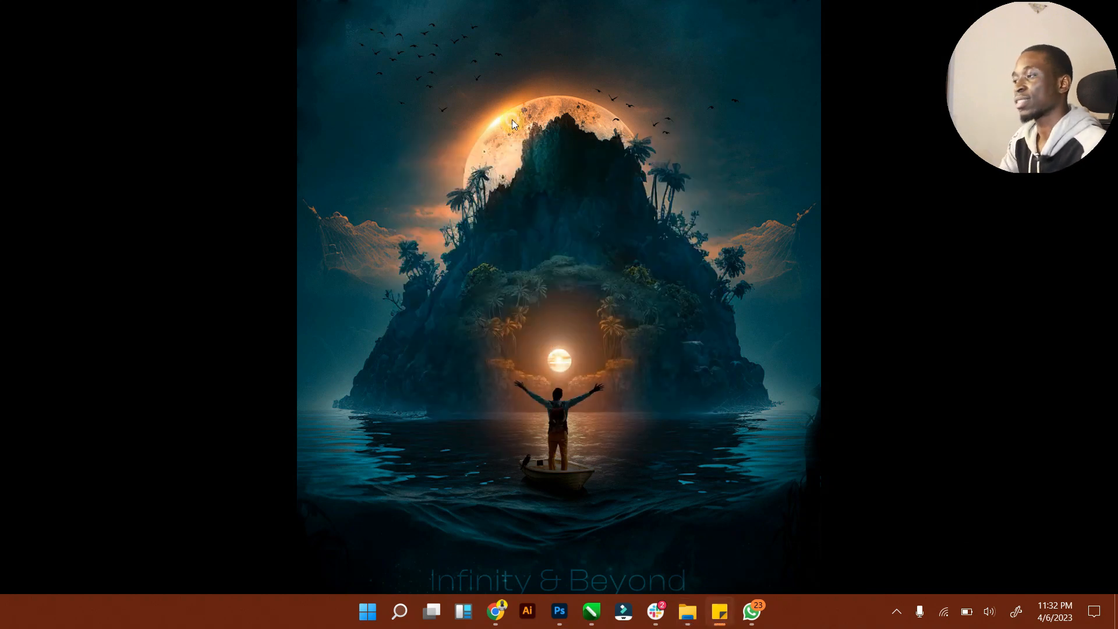
pyautogui.rightClick(512, 120)
pyautogui.click(447, 166)
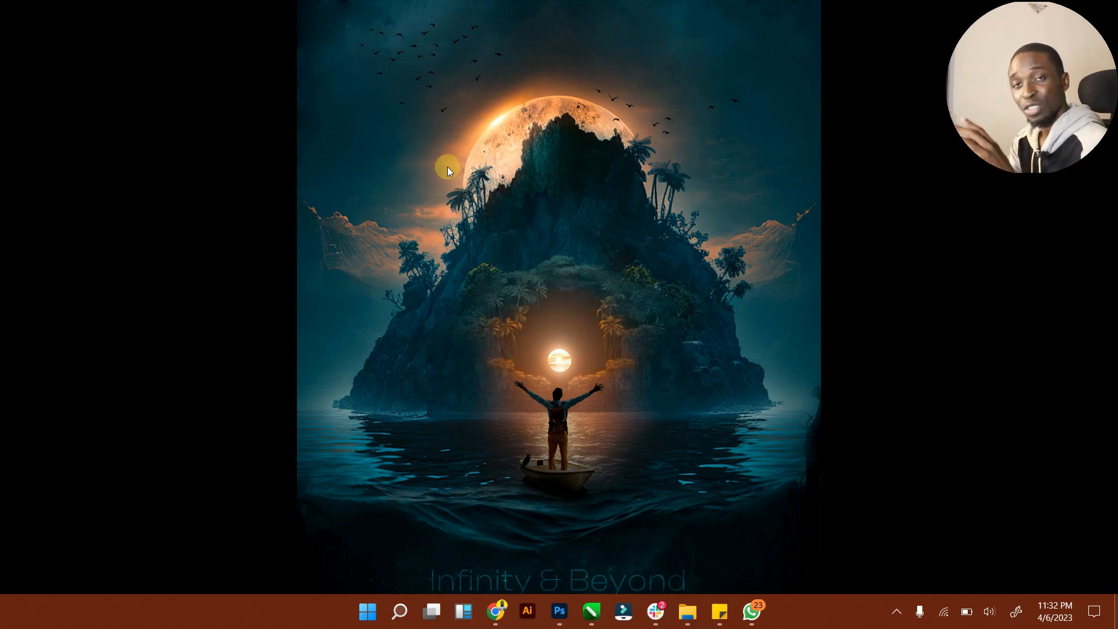
pyautogui.rightClick(468, 125)
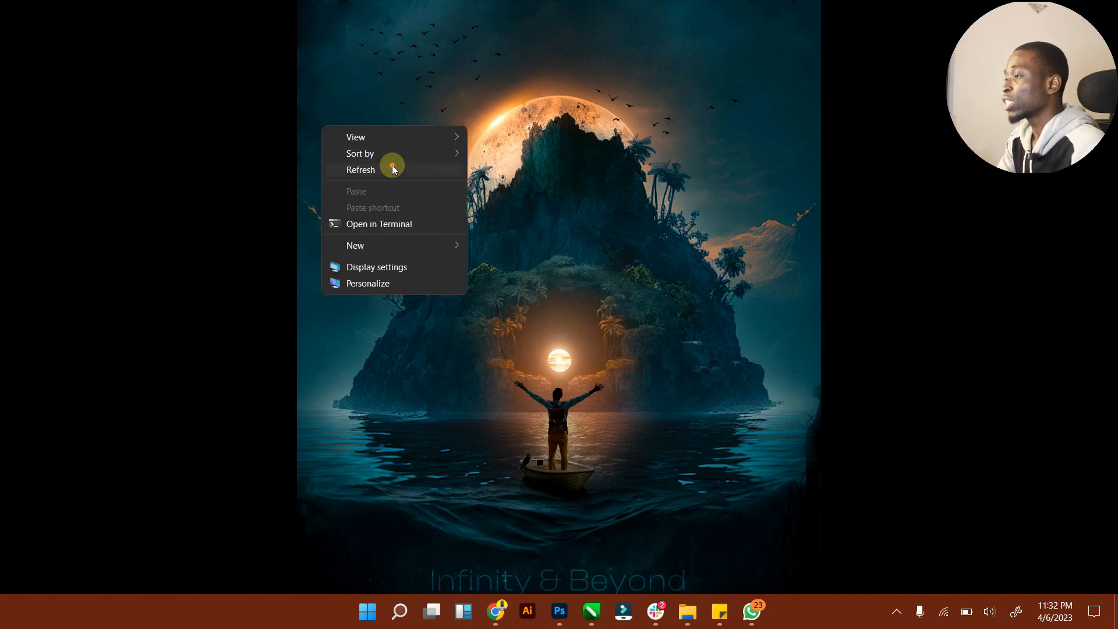
pyautogui.click(393, 166)
pyautogui.rightClick(393, 165)
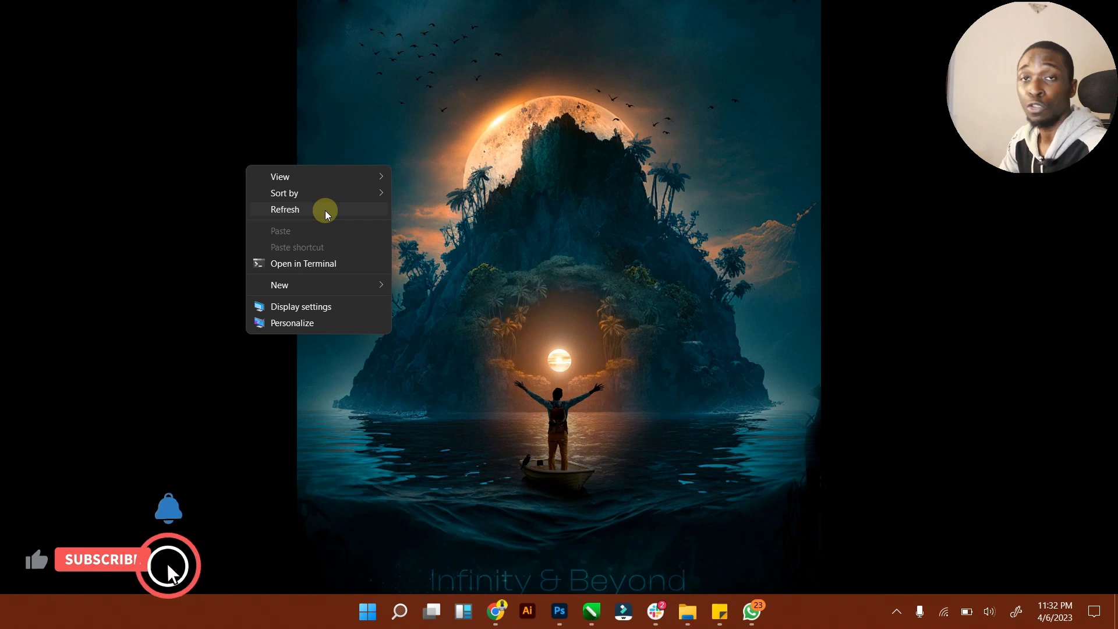
pyautogui.click(353, 210)
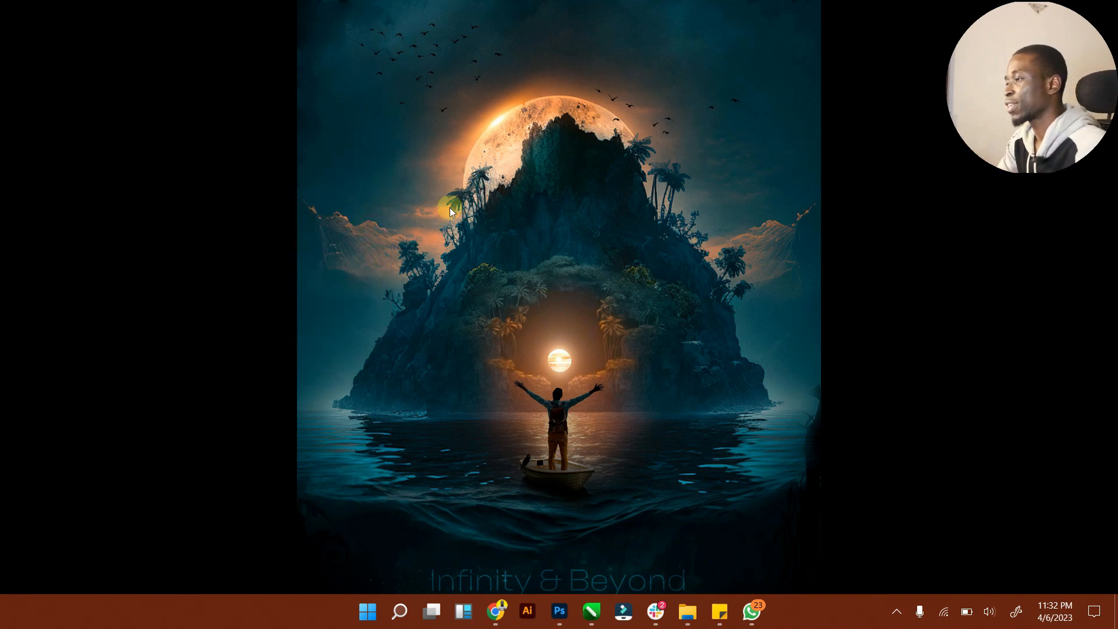
pyautogui.rightClick(492, 211)
pyautogui.click(460, 251)
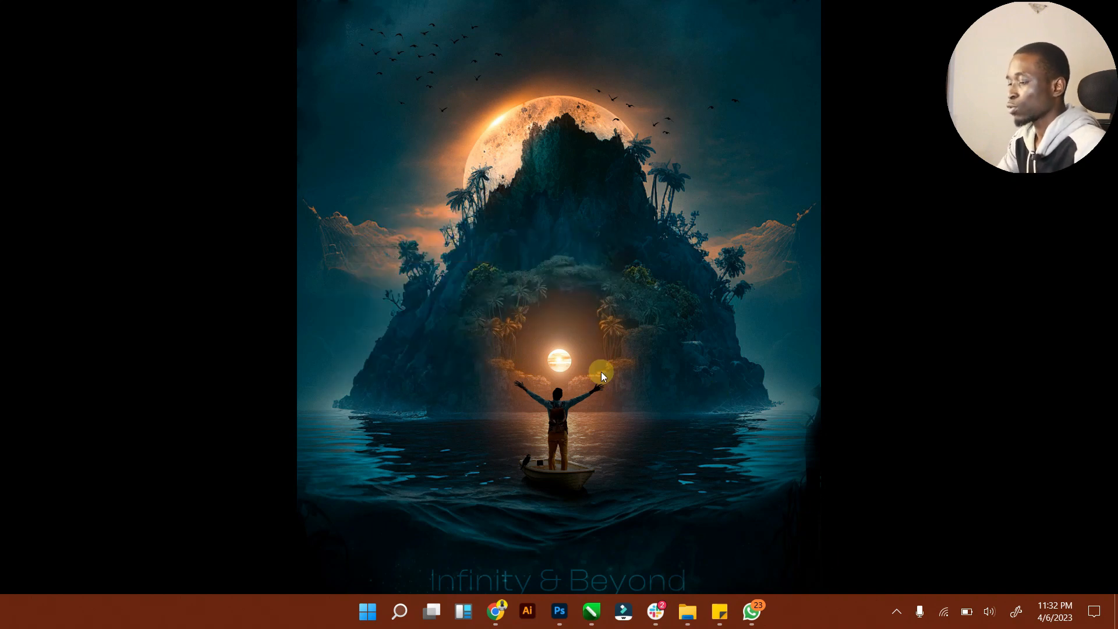
# Open Task Manager and show its list of startup apps.
pyautogui.press('super')
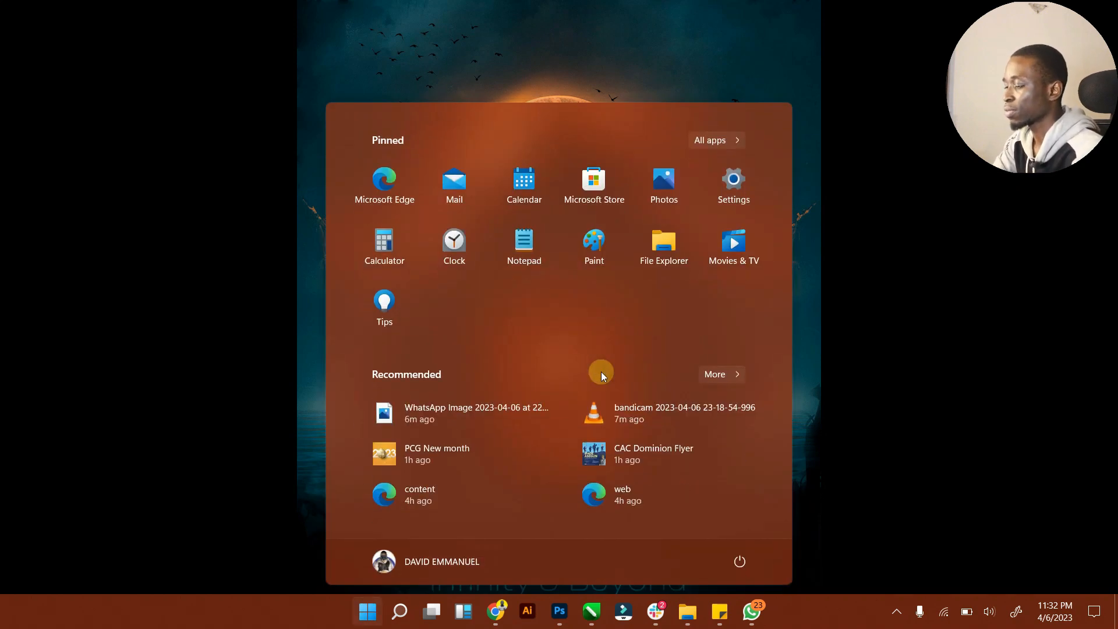
pyautogui.write('tas')
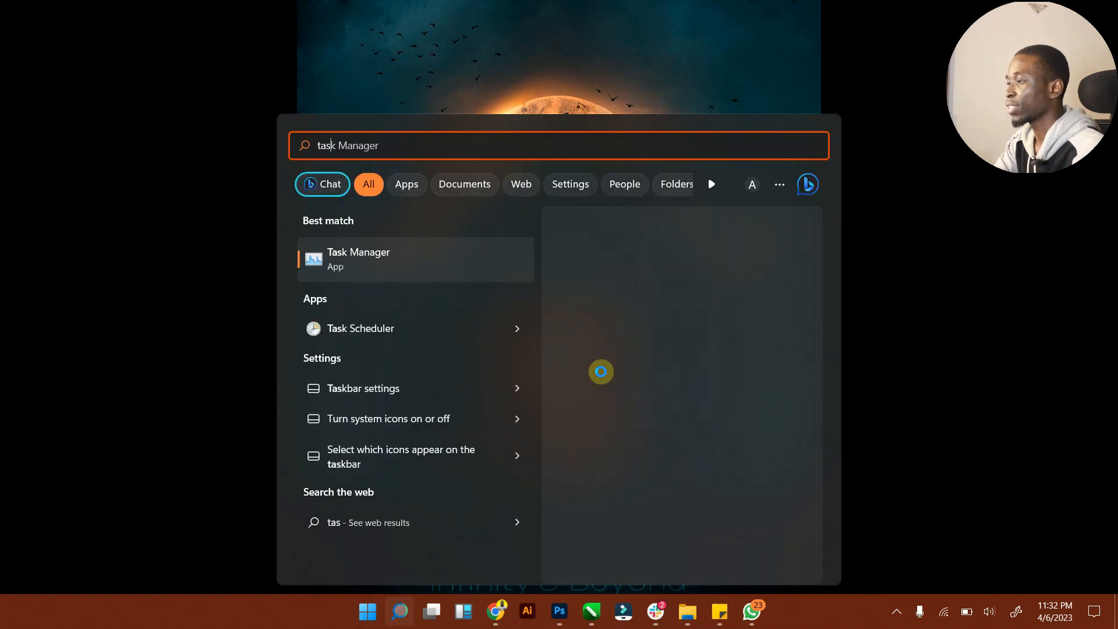
pyautogui.press('Return')
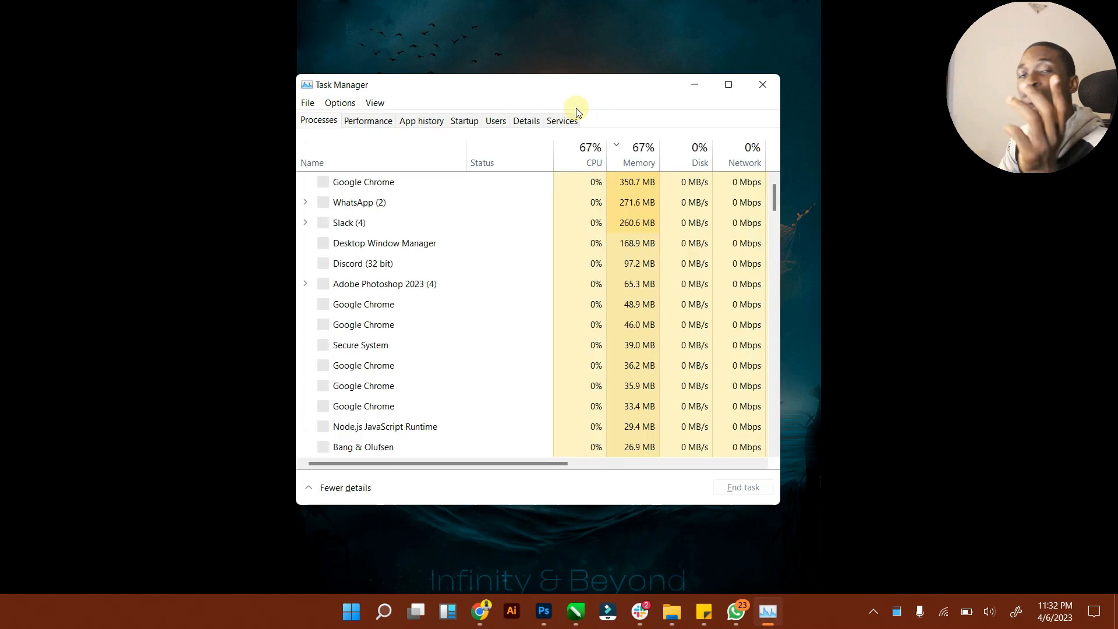
pyautogui.click(471, 121)
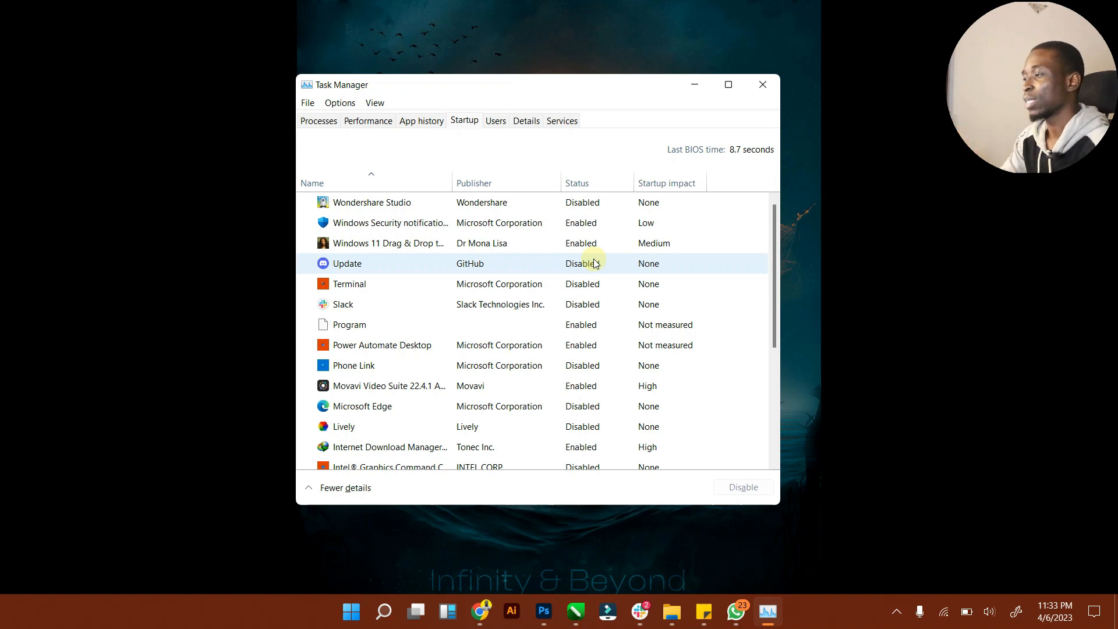
# Disable the high-impact Movavi Video Suite 22.4.1 entry so it does not launch at startup.
pyautogui.moveTo(660, 182)
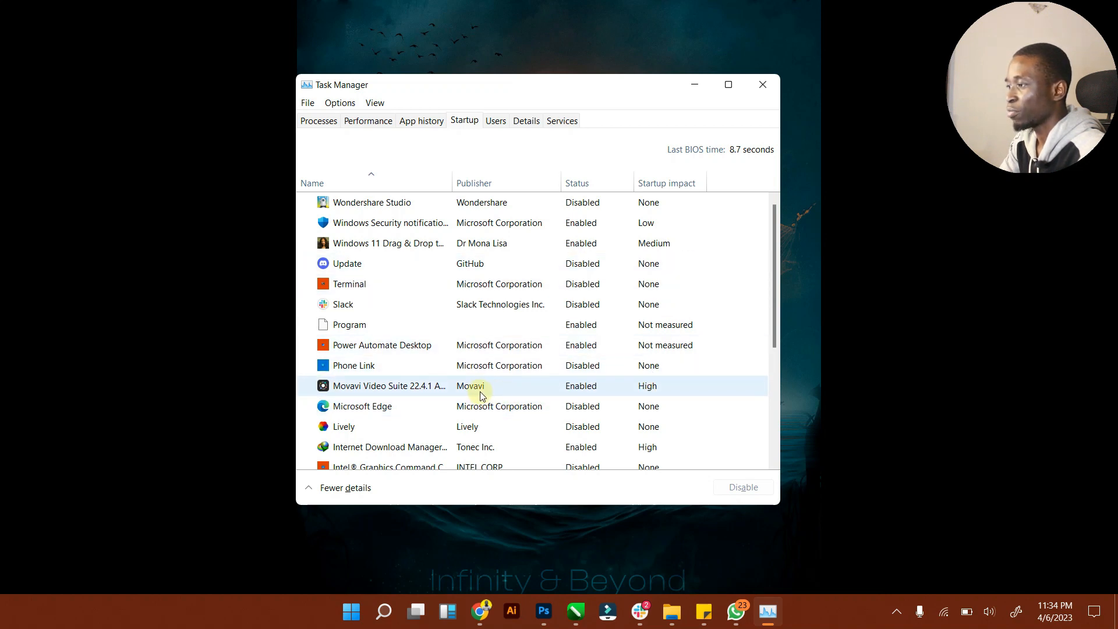
pyautogui.click(584, 389)
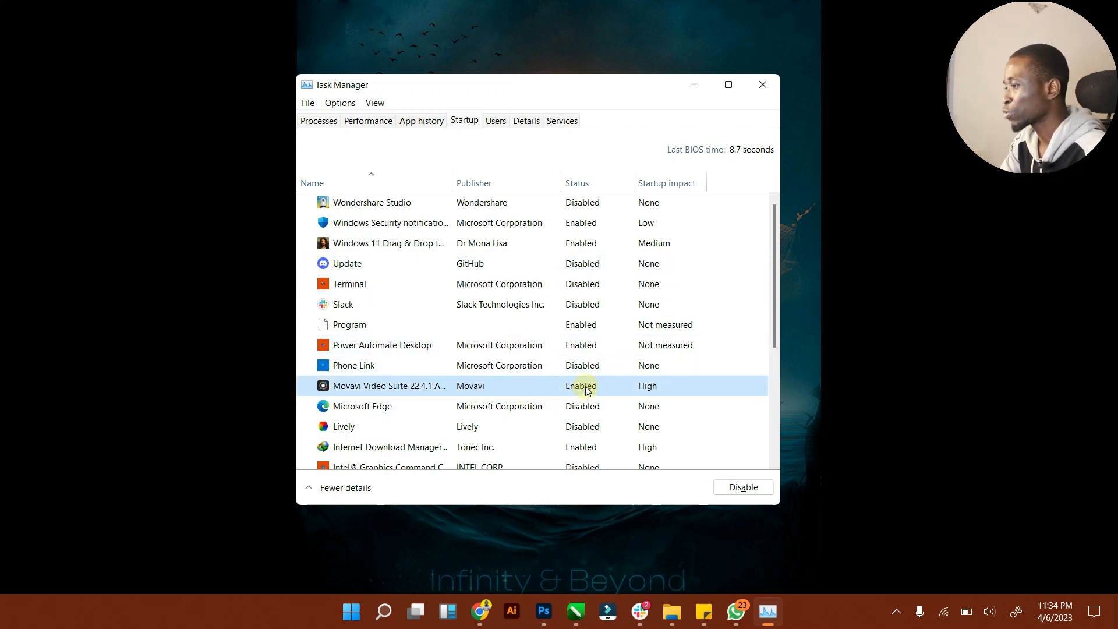
pyautogui.click(744, 487)
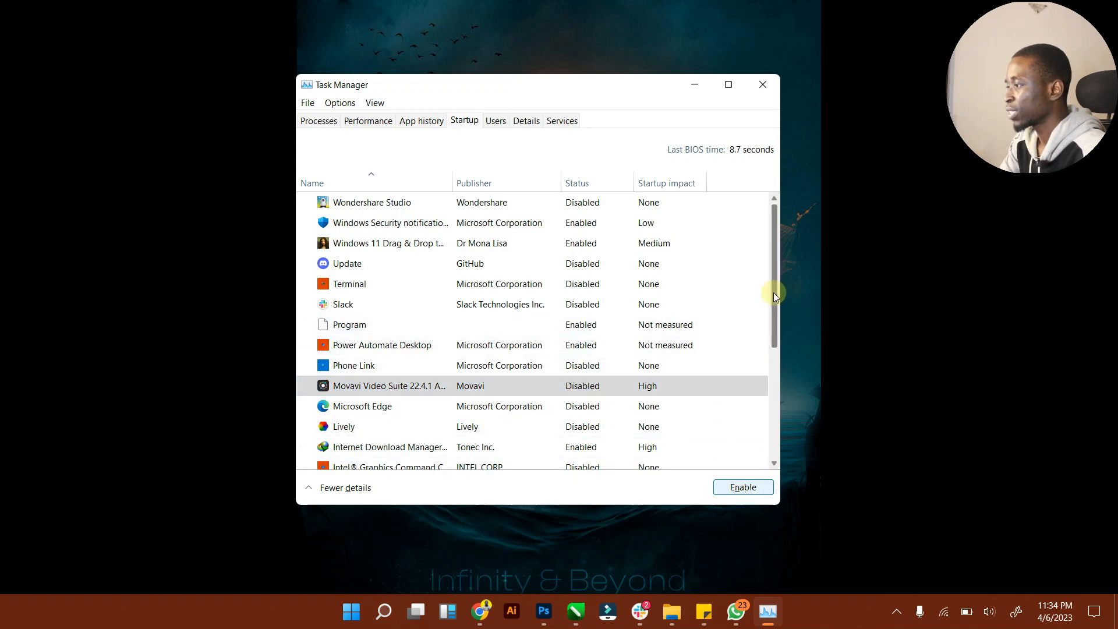
# Select the Internet Download Manager startup entry and examine the status and startup impact of the remaining apps.
pyautogui.scroll(-1, 774, 302)
pyautogui.moveTo(774, 301); pyautogui.dragTo(777, 337)
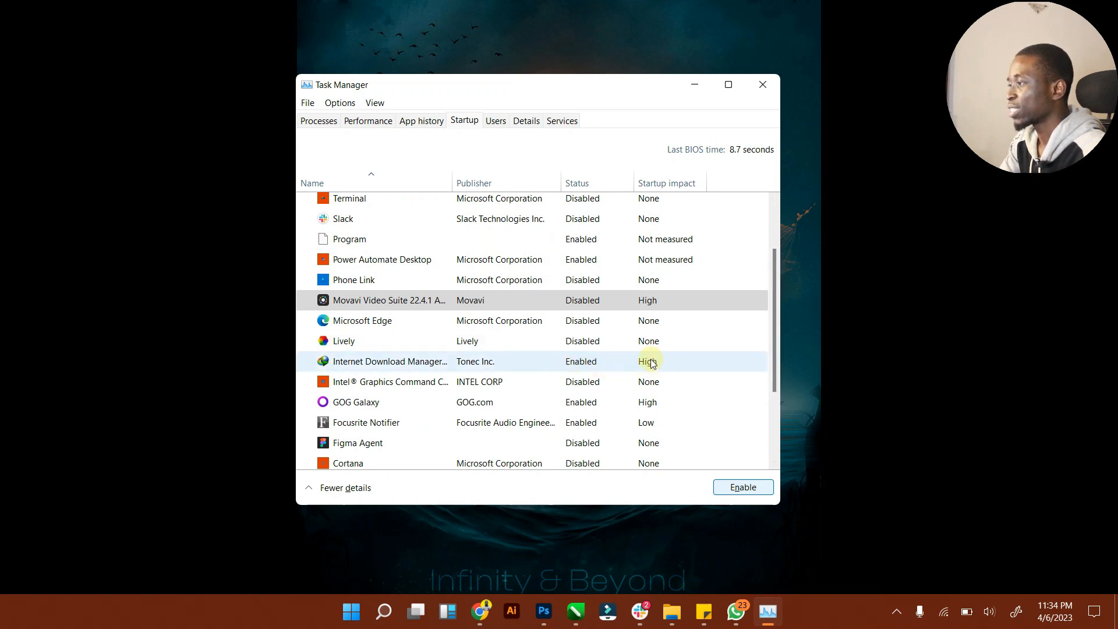
pyautogui.click(584, 362)
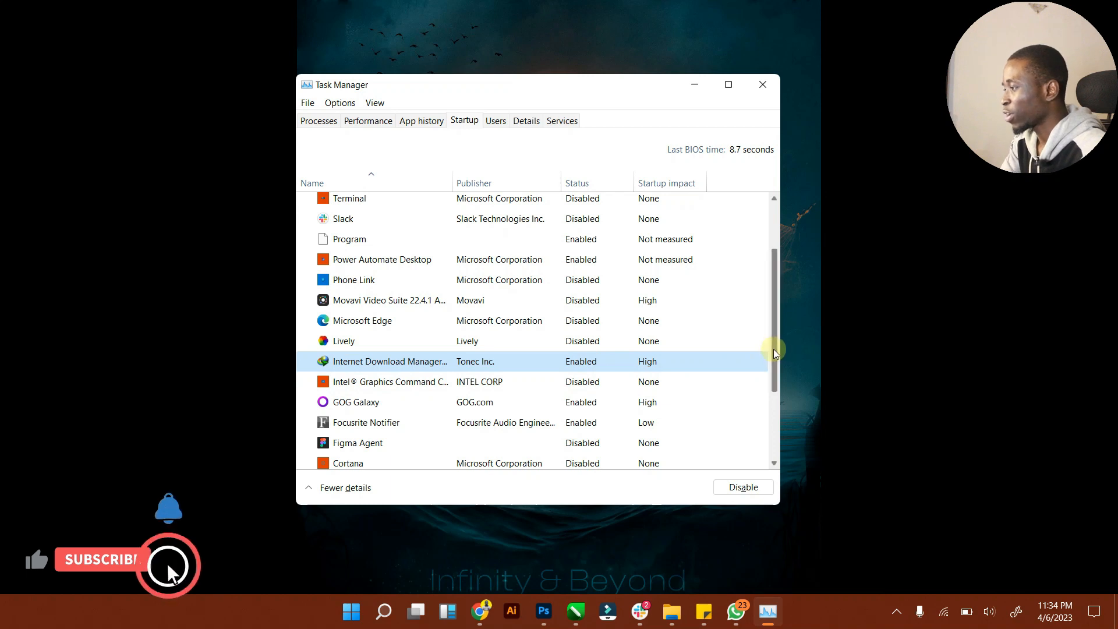
pyautogui.moveTo(773, 349); pyautogui.dragTo(767, 430)
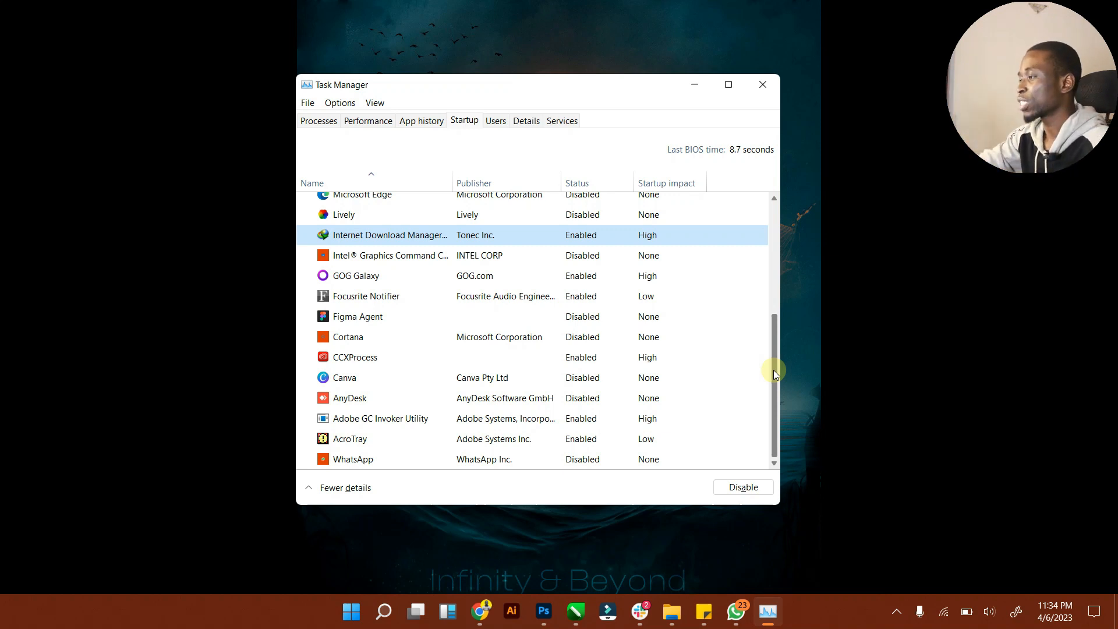
# Close Task Manager and refresh the desktop once more.
pyautogui.click(771, 86)
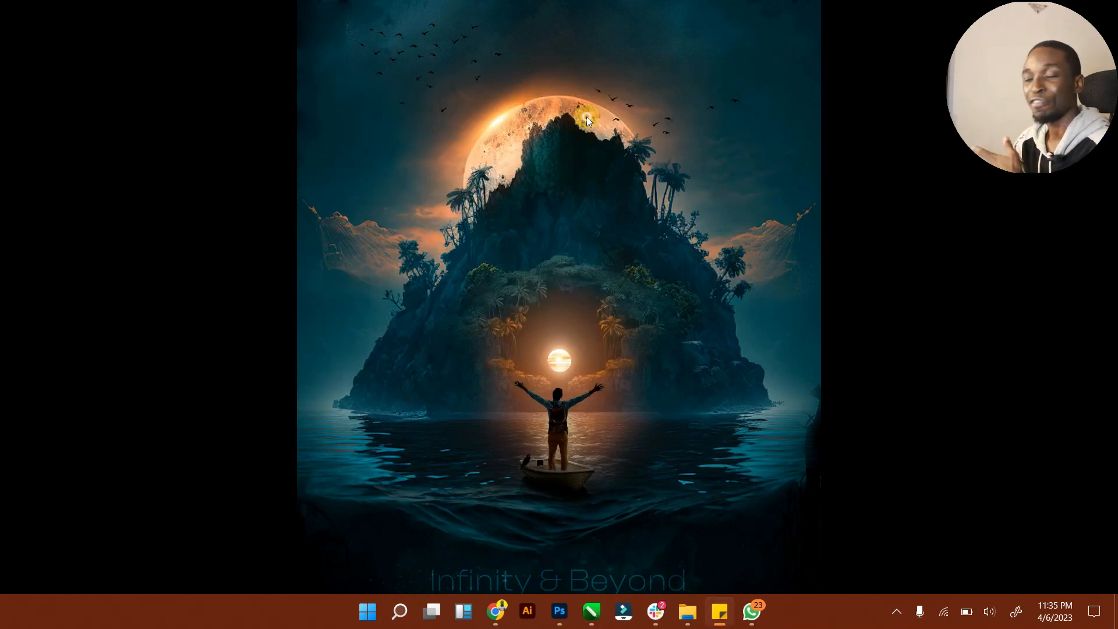
pyautogui.rightClick(586, 117)
pyautogui.click(532, 160)
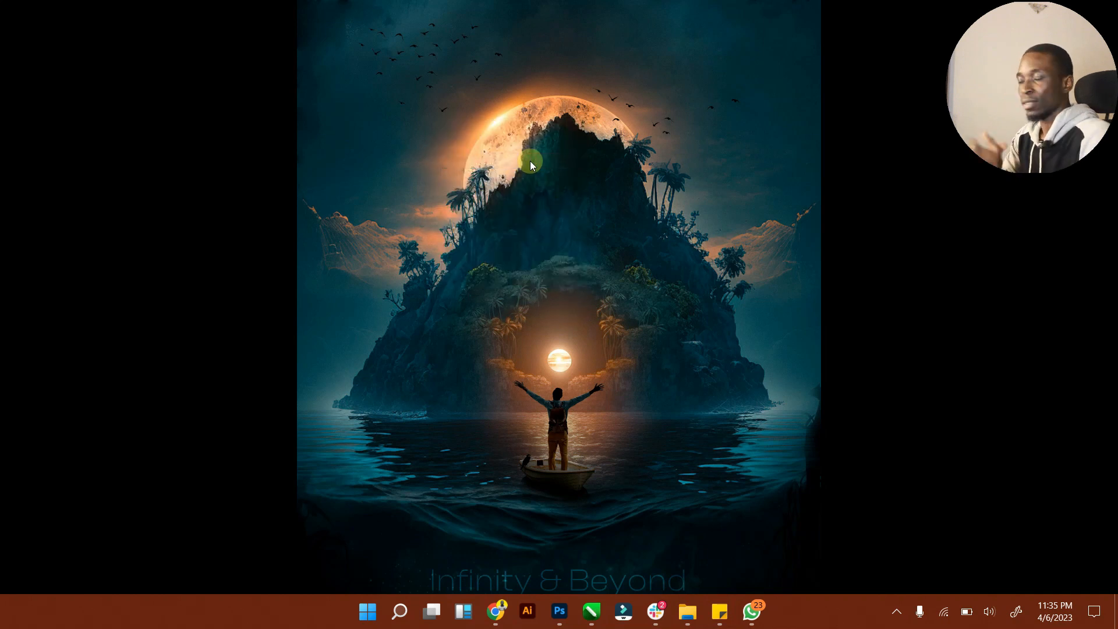